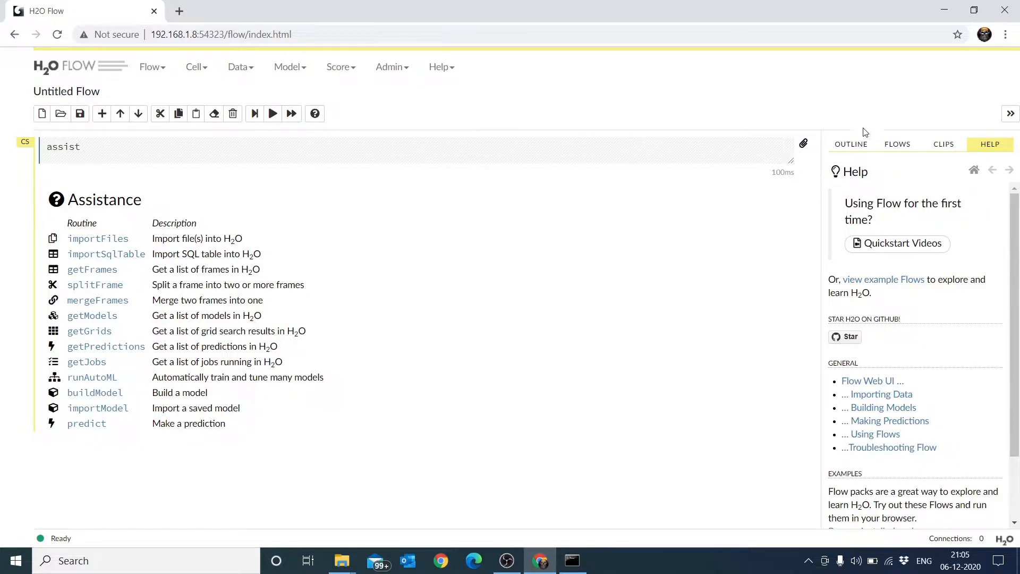
# Show the outline of the current flow in the sidebar
pyautogui.click(851, 145)
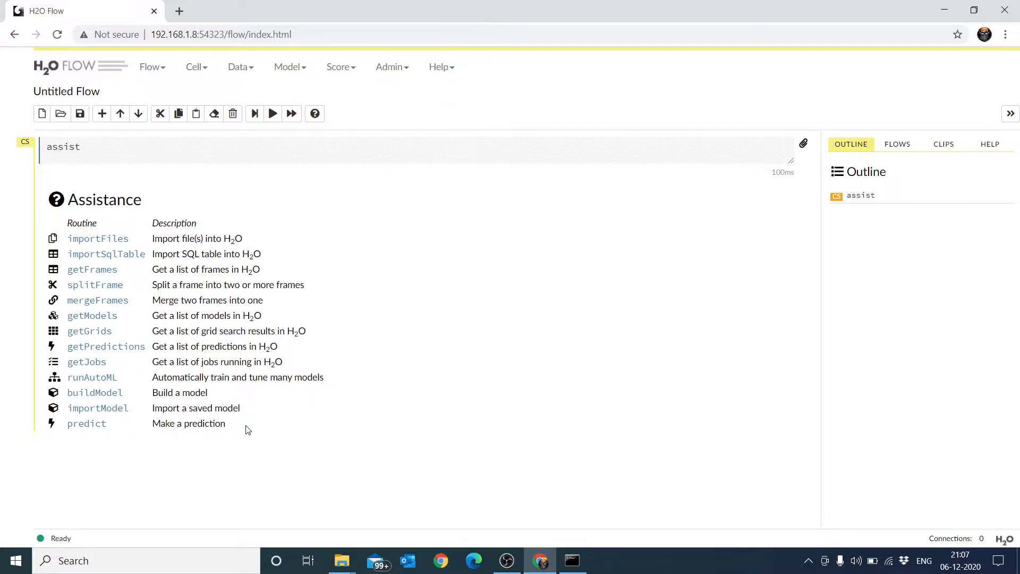
pyautogui.click(246, 68)
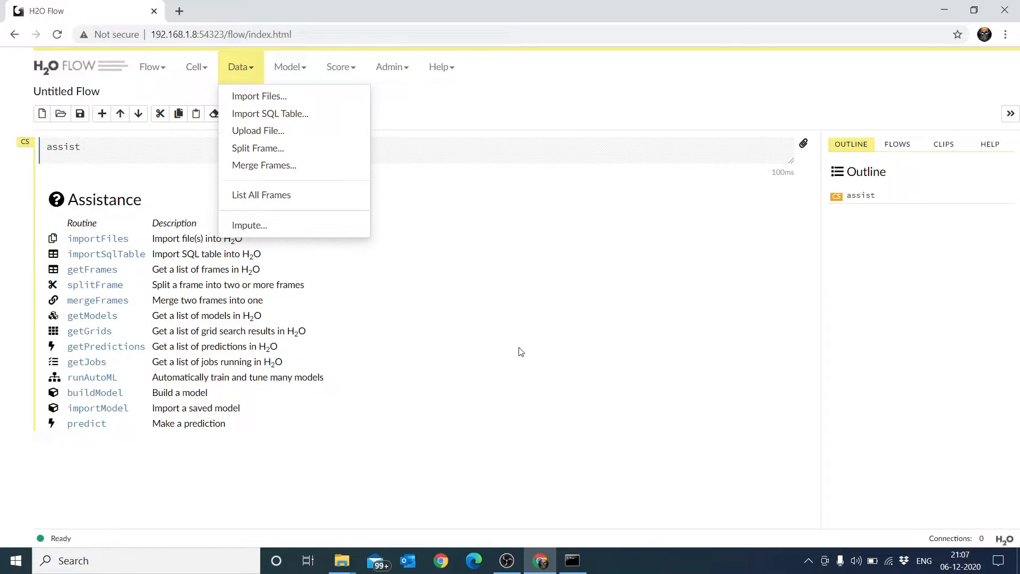
pyautogui.click(295, 68)
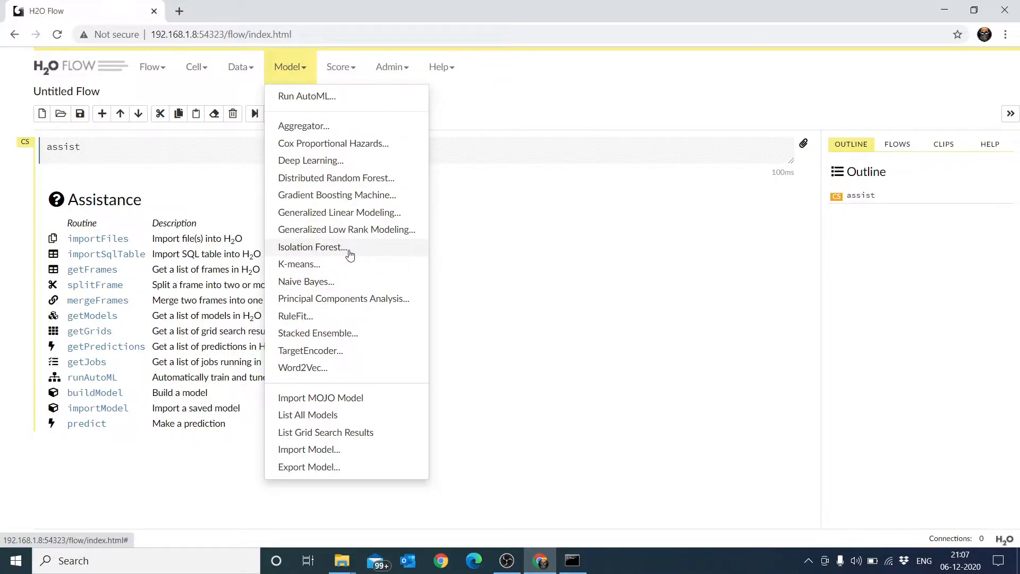
pyautogui.click(468, 382)
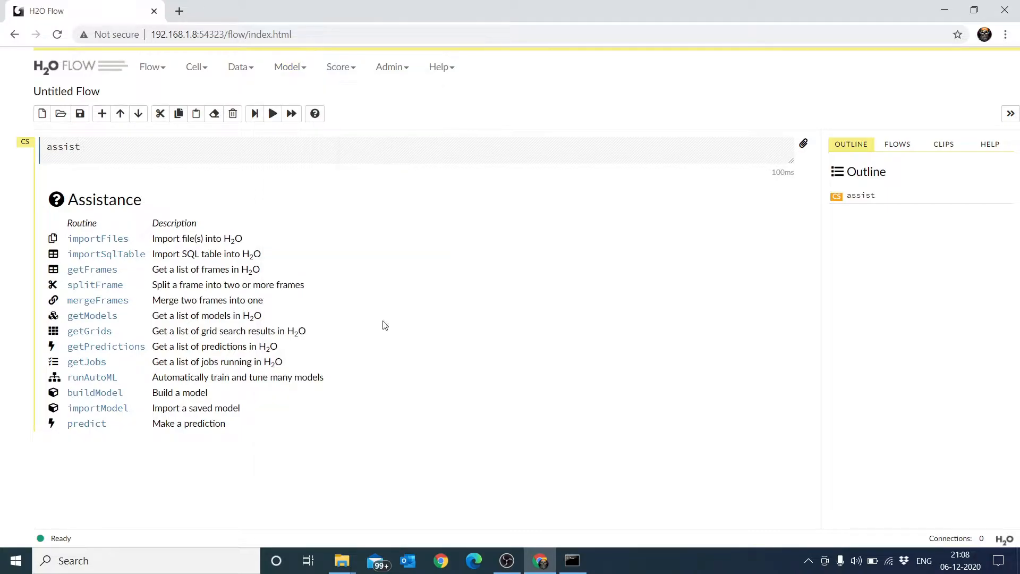
# Find the file .\College.csv with the importFiles routine, add it to the selected files and import it
pyautogui.click(96, 243)
pyautogui.scroll(-2, 476, 301)
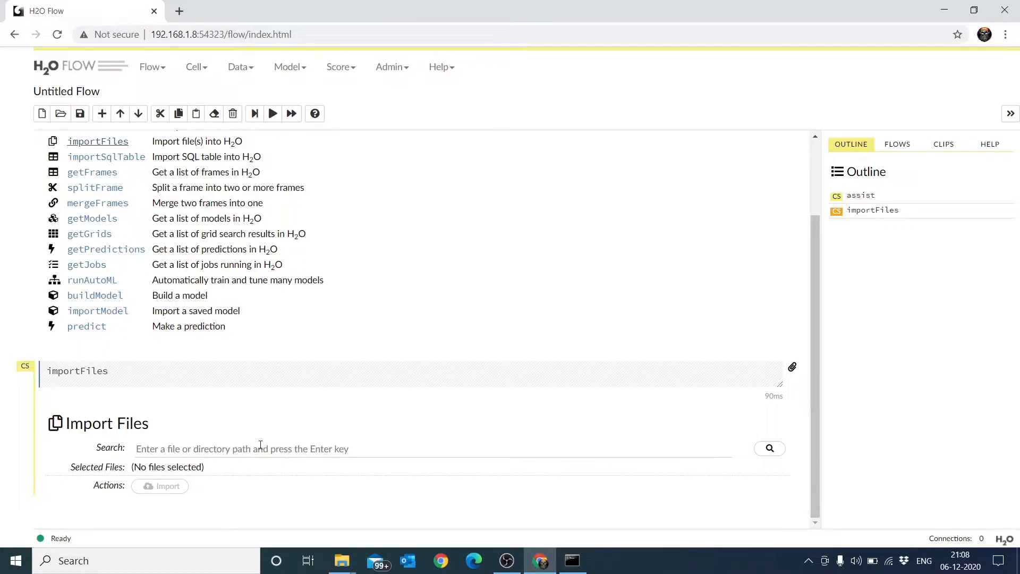
pyautogui.click(226, 446)
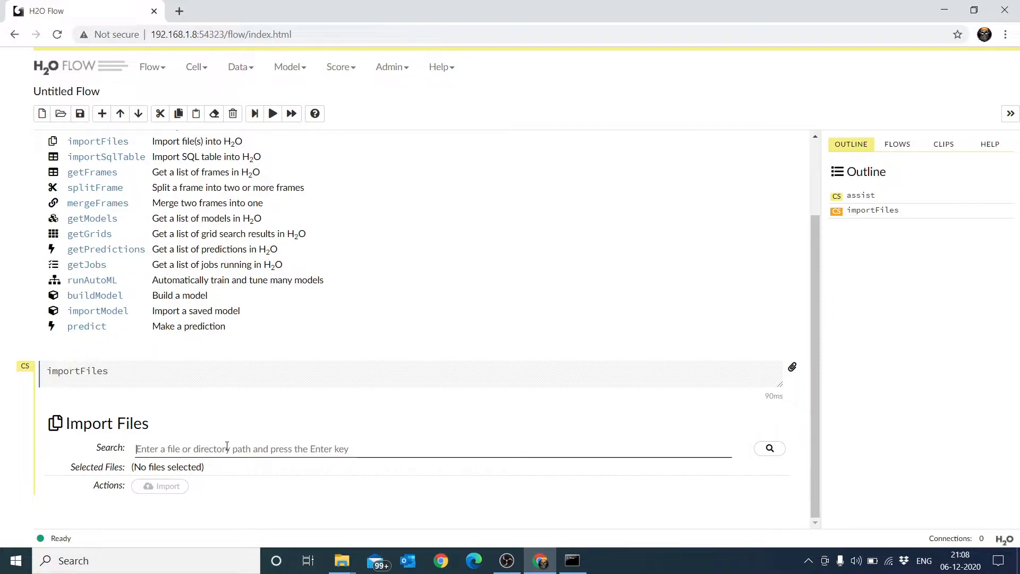
pyautogui.write('col')
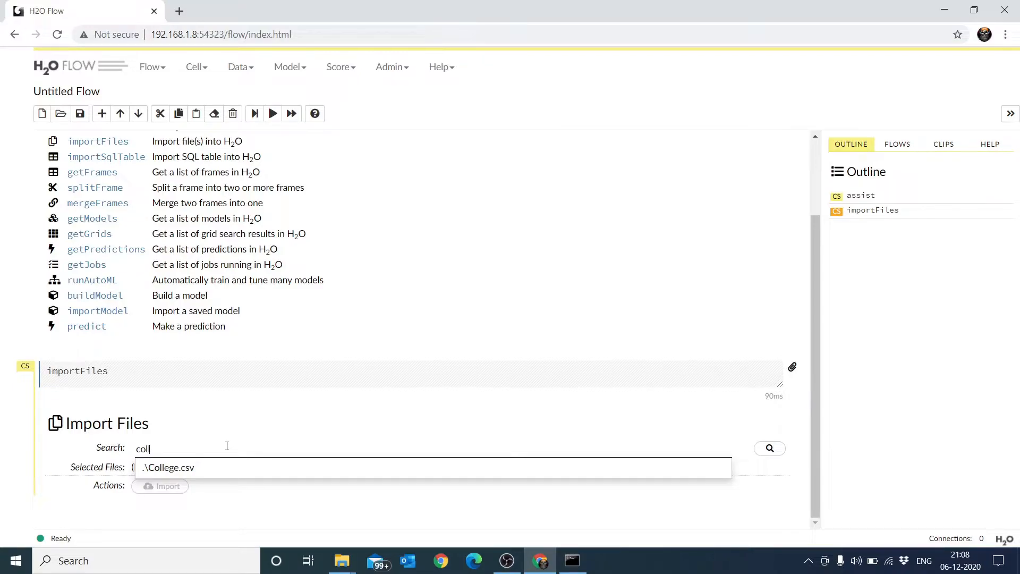
pyautogui.click(221, 474)
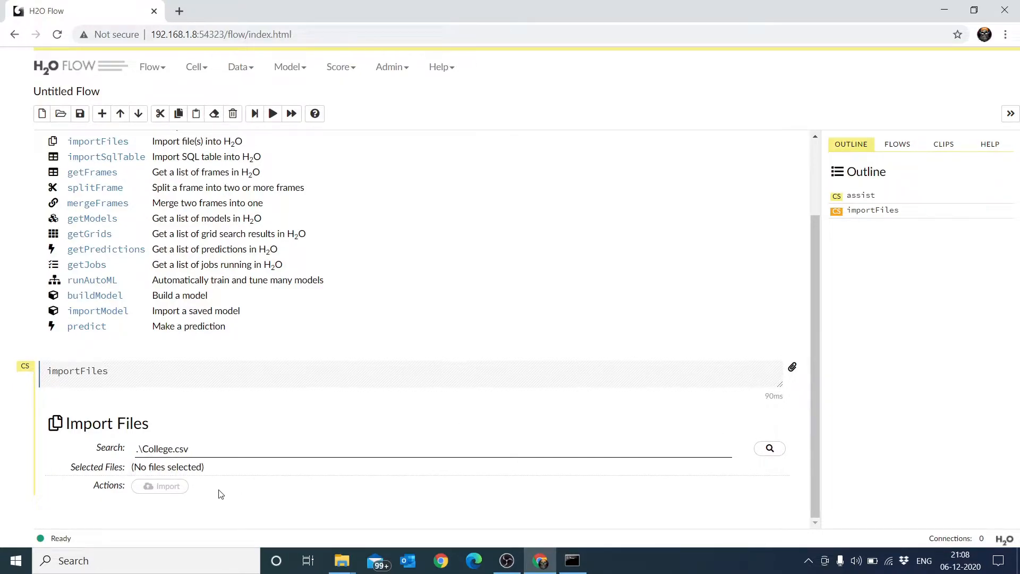
pyautogui.click(766, 451)
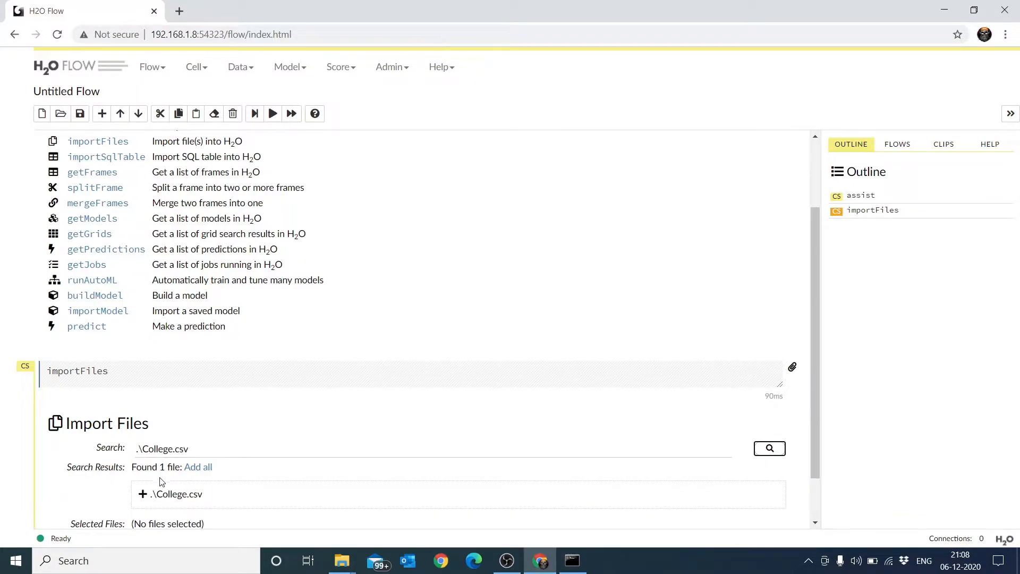
pyautogui.click(143, 494)
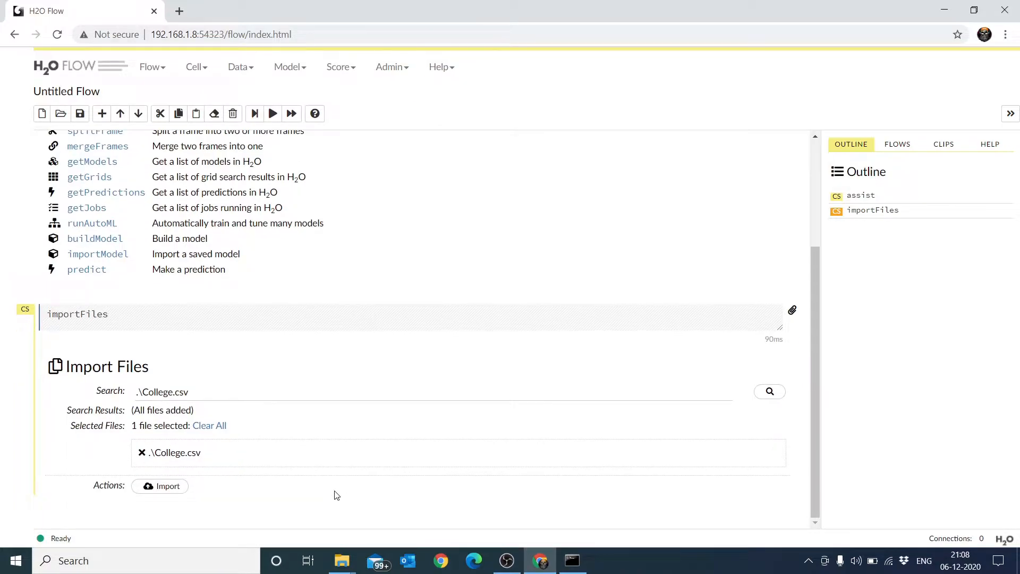
pyautogui.click(164, 486)
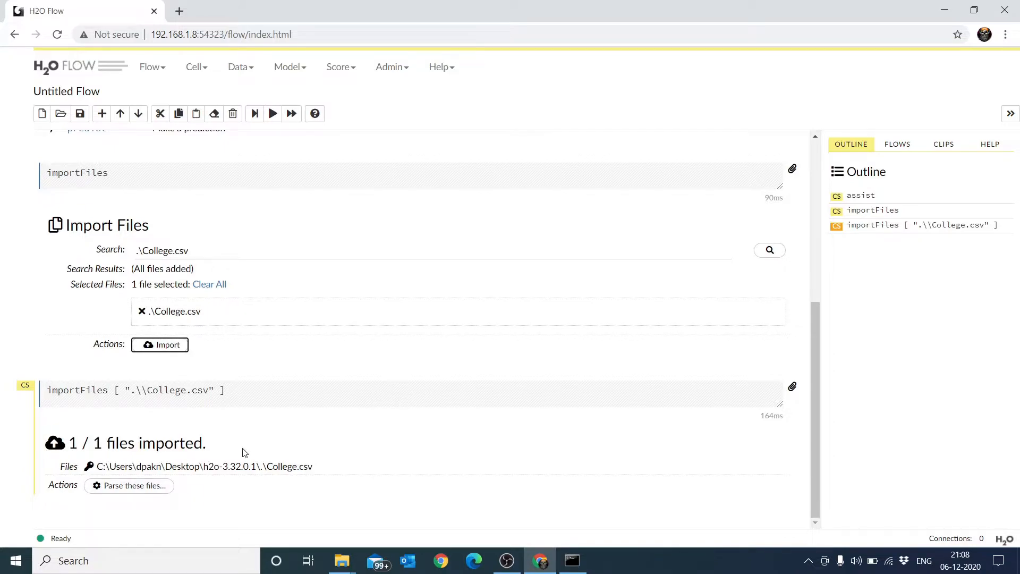
# Parse the imported College.csv with the column headers option set to Auto
pyautogui.click(120, 486)
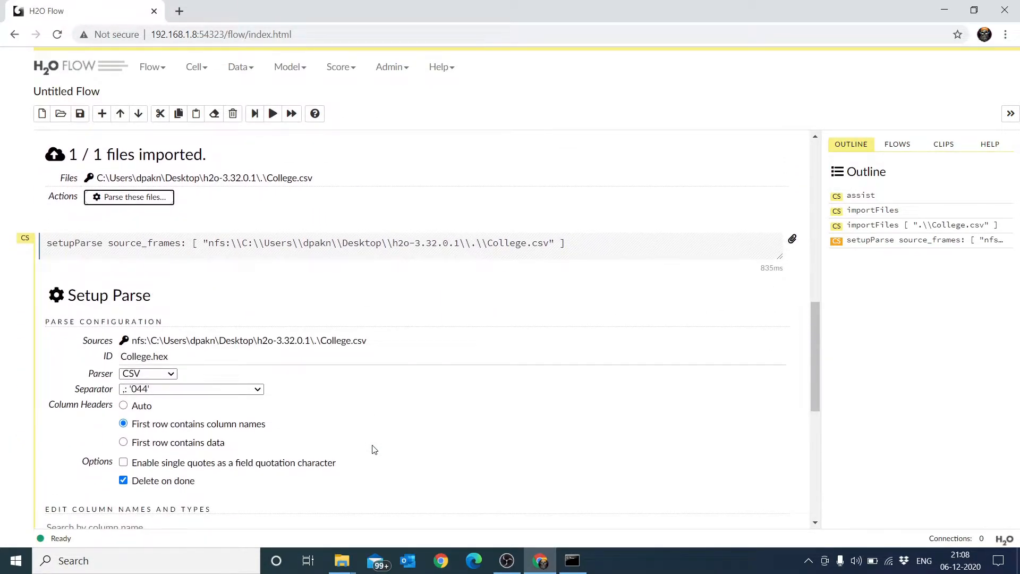
pyautogui.scroll(-1, 374, 450)
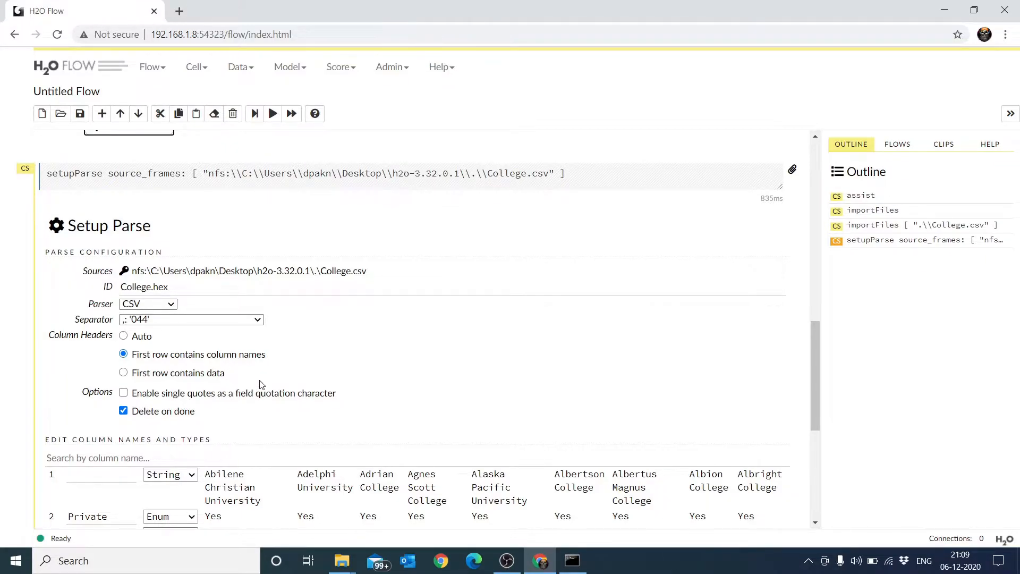
pyautogui.click(124, 335)
pyautogui.scroll(-4, 394, 357)
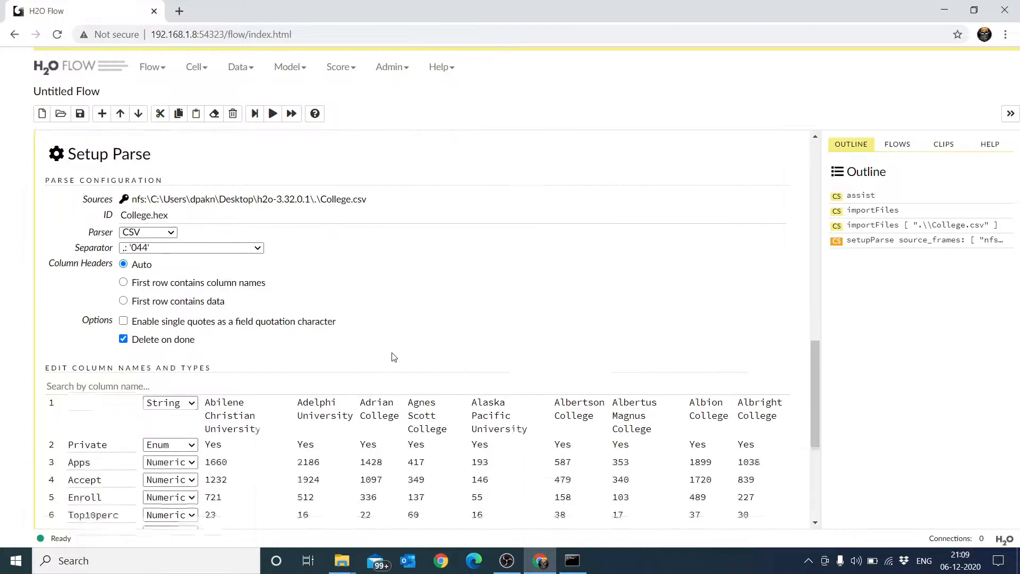
pyautogui.scroll(-2, 394, 357)
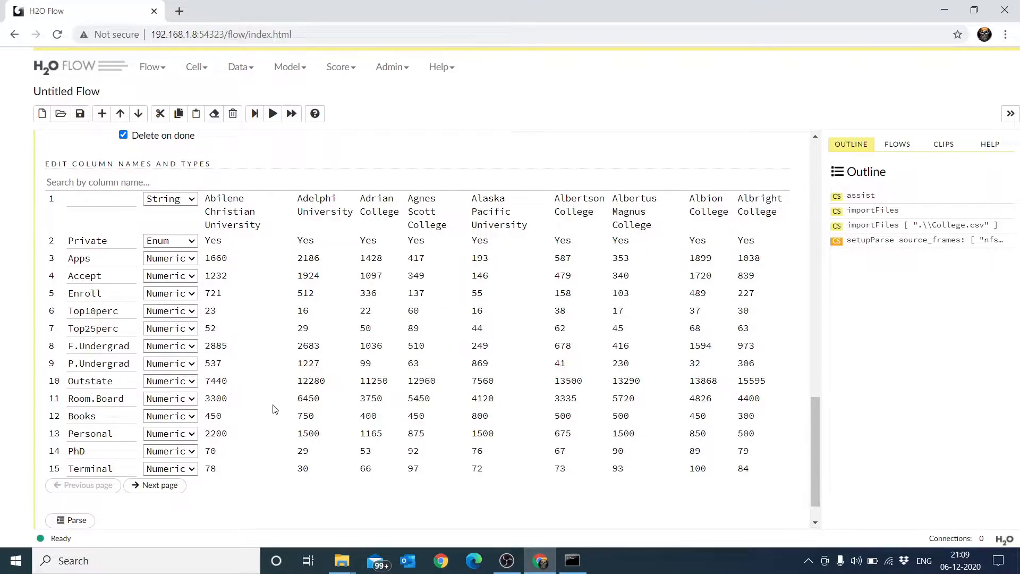
pyautogui.scroll(-1, 274, 409)
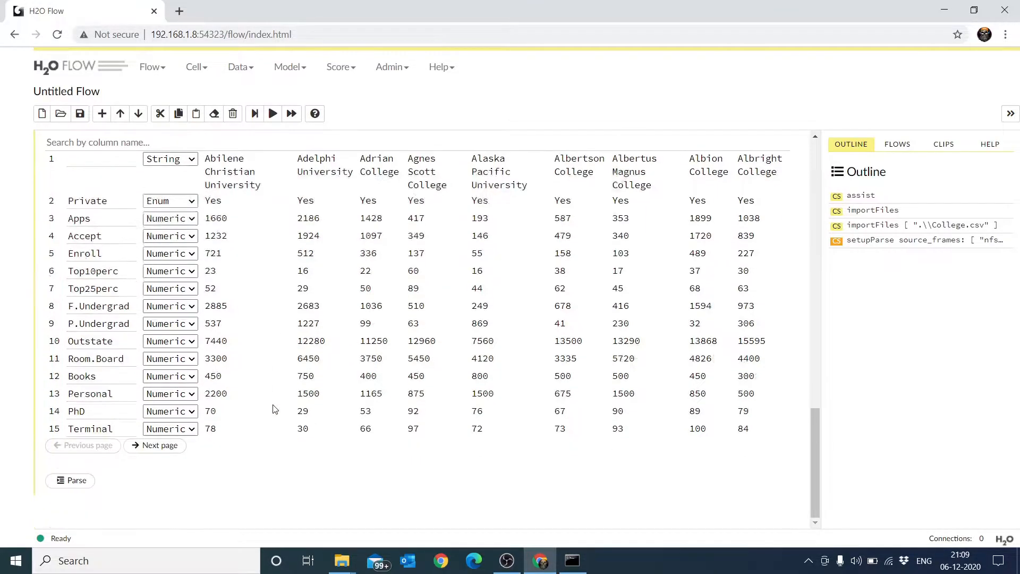
pyautogui.click(68, 484)
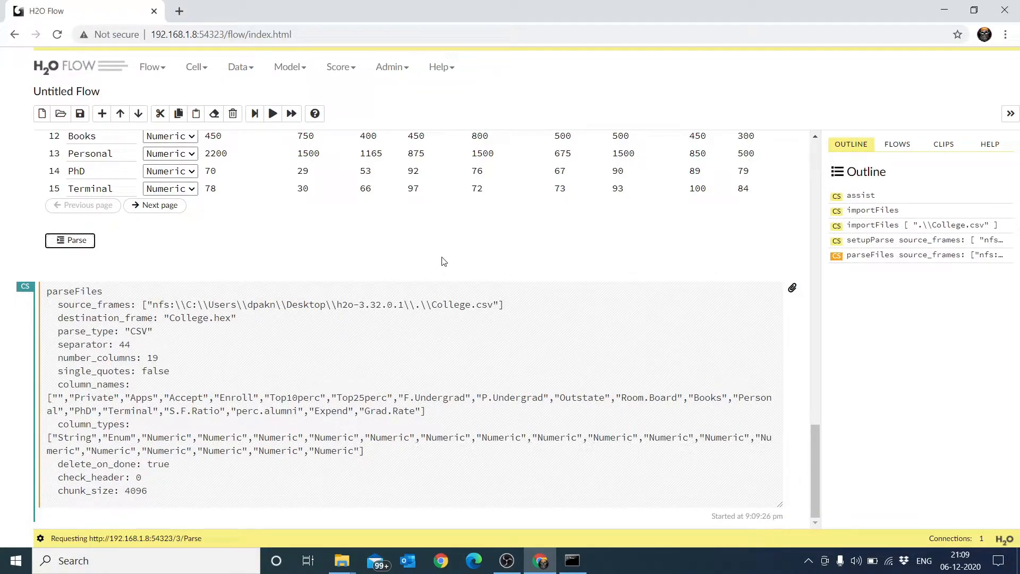
# Open the frame summary of College.hex from the finished parse job
pyautogui.scroll(6, 444, 261)
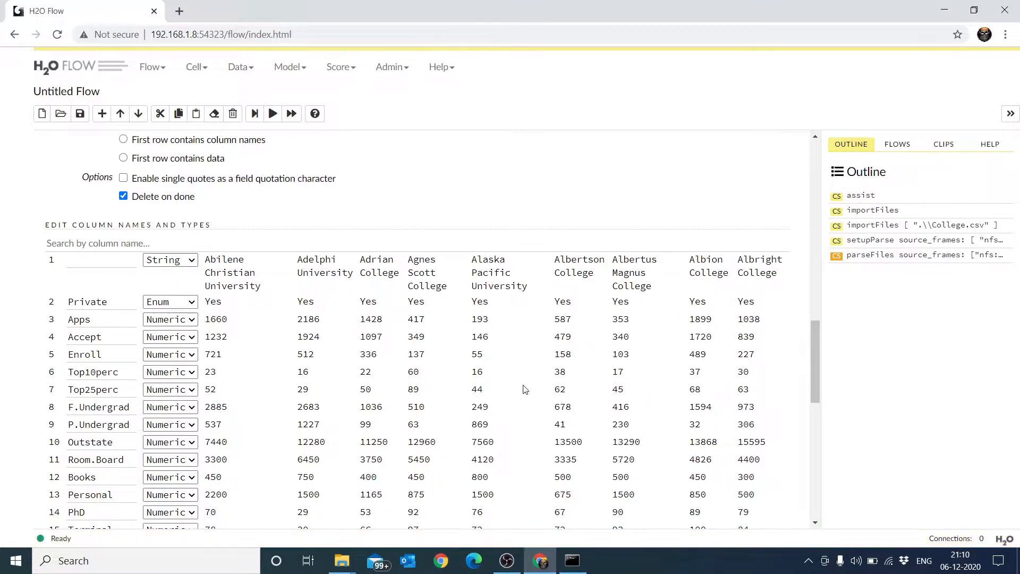
pyautogui.scroll(-4, 516, 391)
pyautogui.scroll(-6, 516, 391)
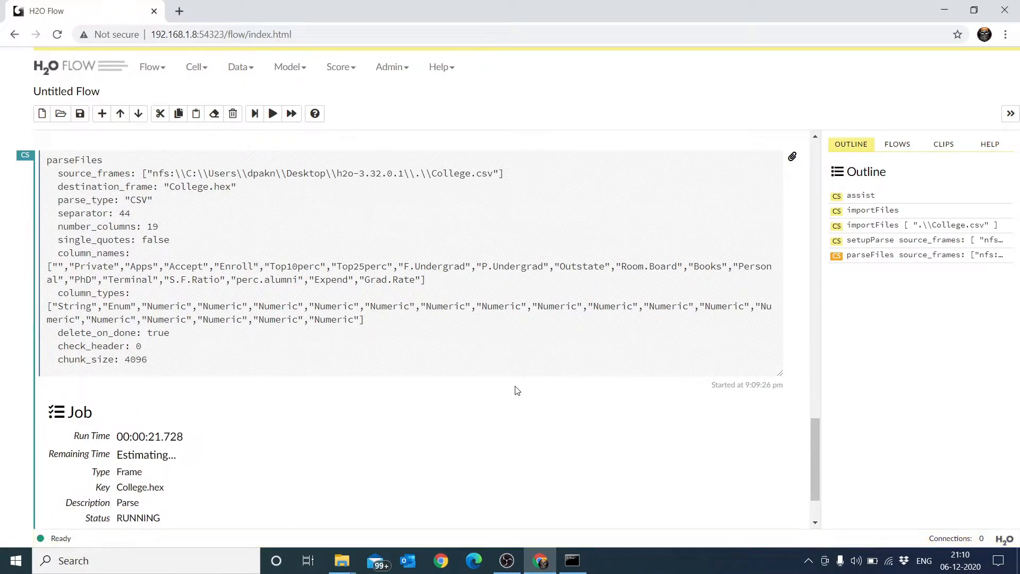
pyautogui.scroll(-2, 517, 391)
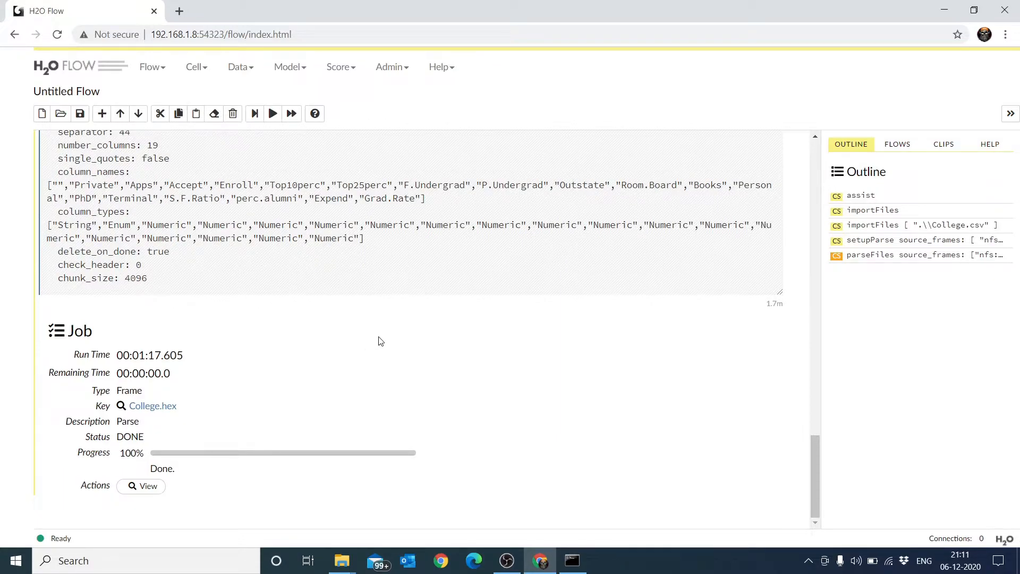
pyautogui.click(142, 487)
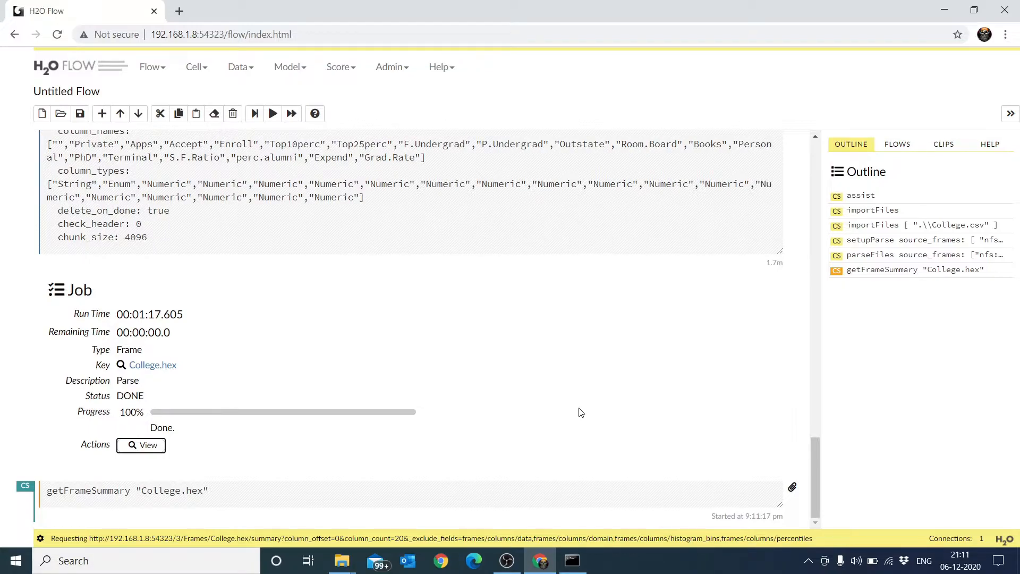
# Examine the College.hex column summaries, including column types, missing values, zeros and basic statistics
pyautogui.scroll(2, 578, 312)
pyautogui.scroll(-8, 579, 310)
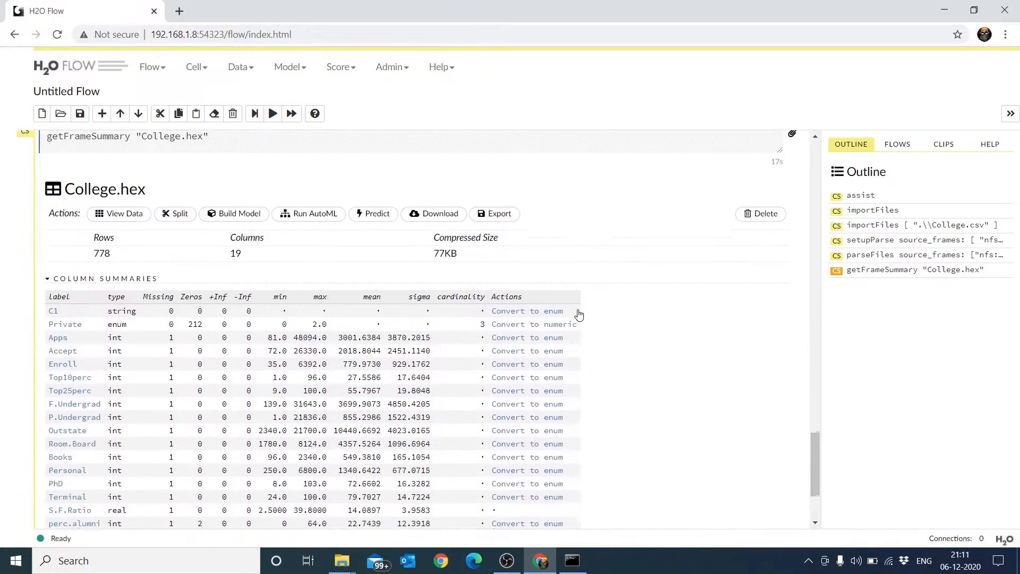
pyautogui.scroll(-1, 579, 314)
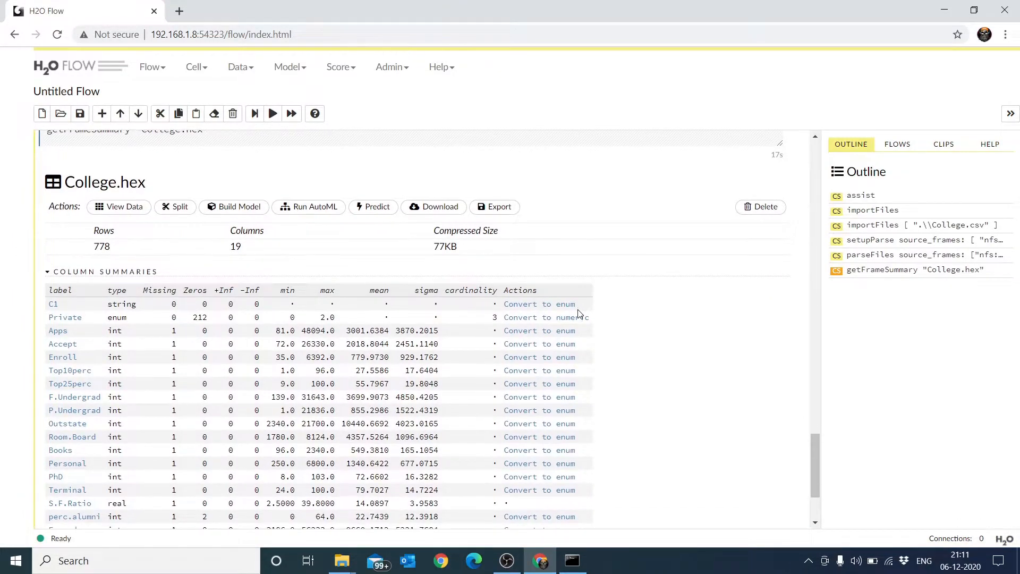
pyautogui.scroll(-1, 579, 314)
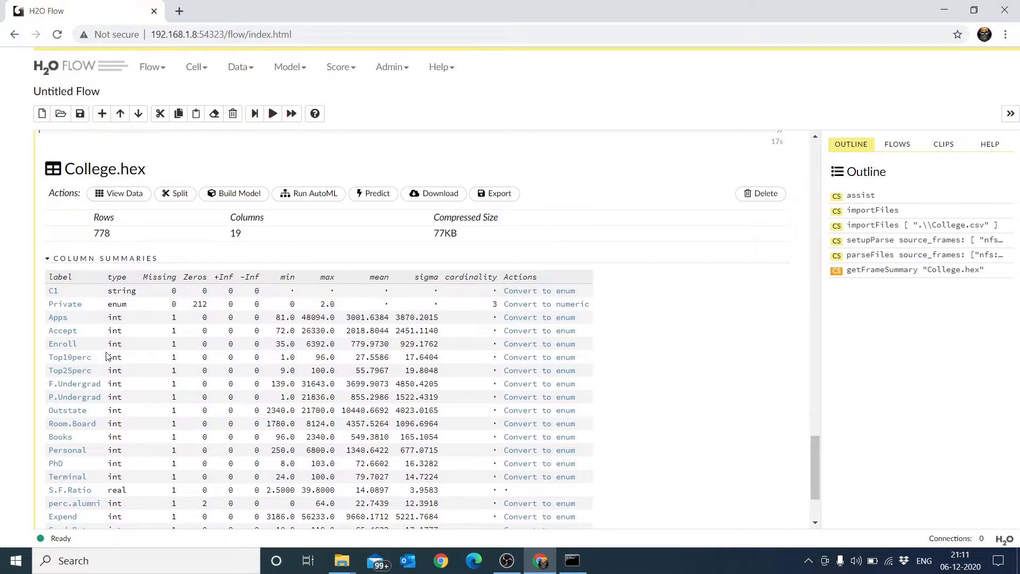
pyautogui.scroll(1, 244, 400)
pyautogui.scroll(-3, 241, 402)
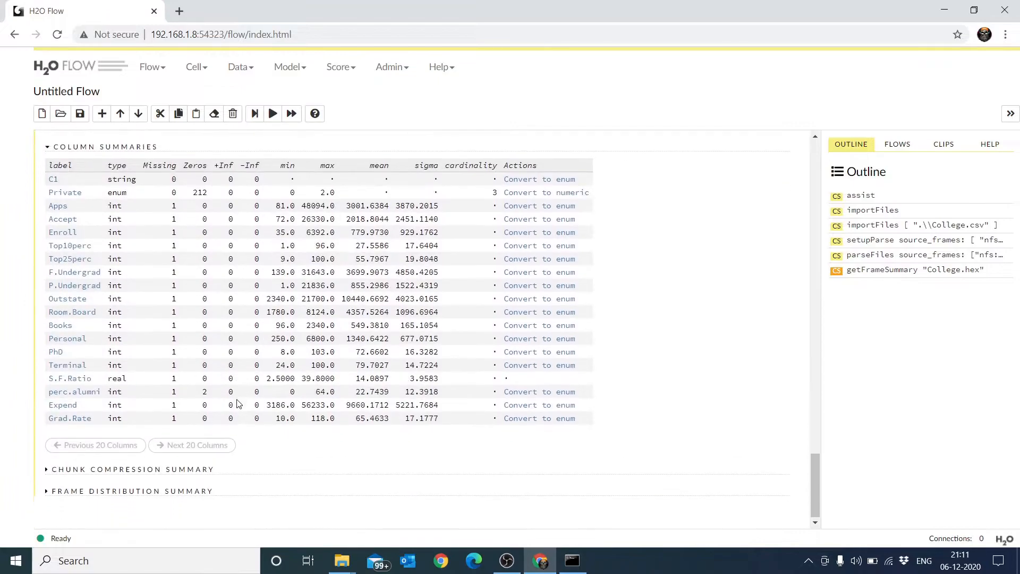
pyautogui.scroll(2, 340, 315)
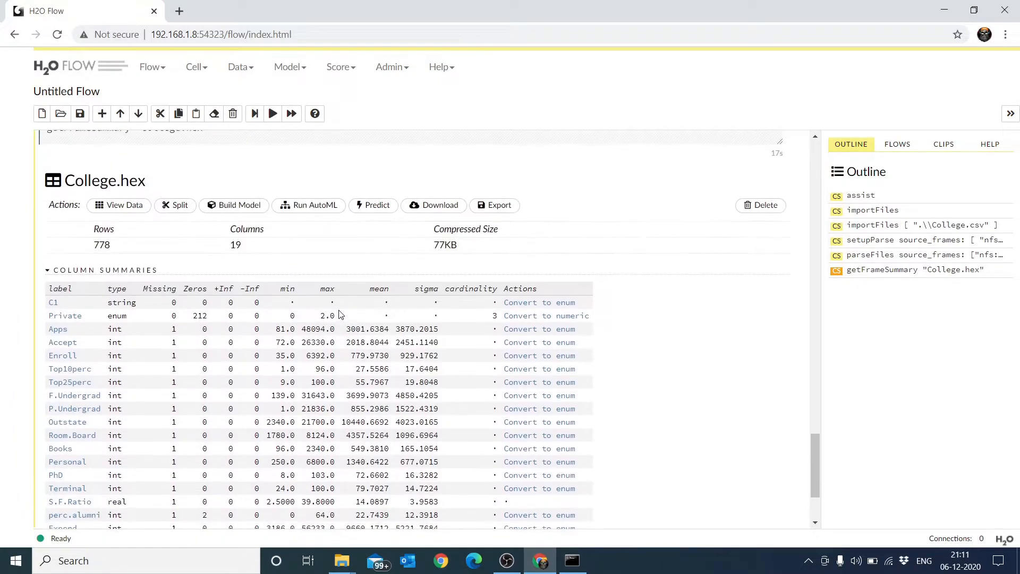
pyautogui.scroll(-1, 340, 314)
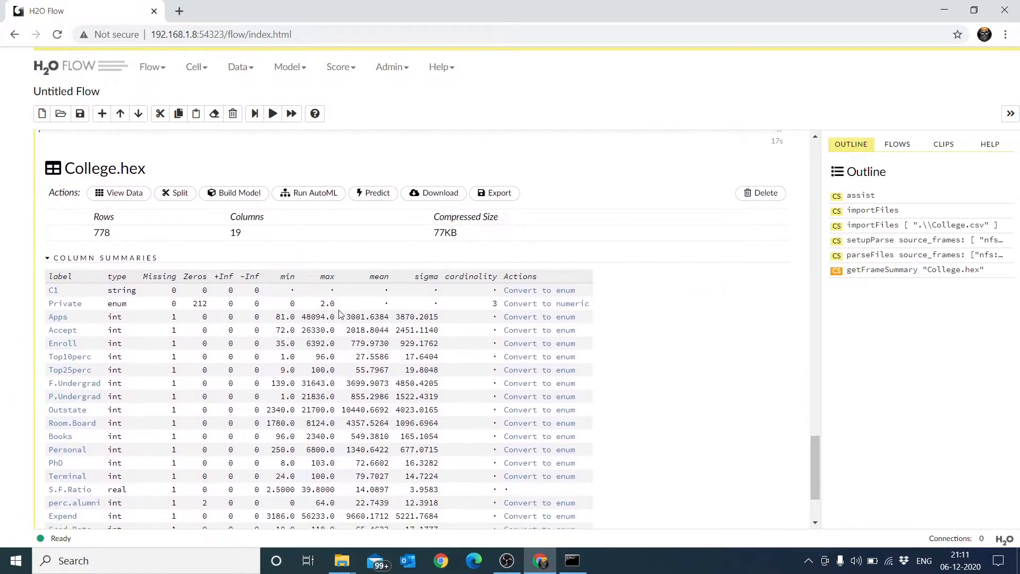
pyautogui.scroll(-1, 340, 314)
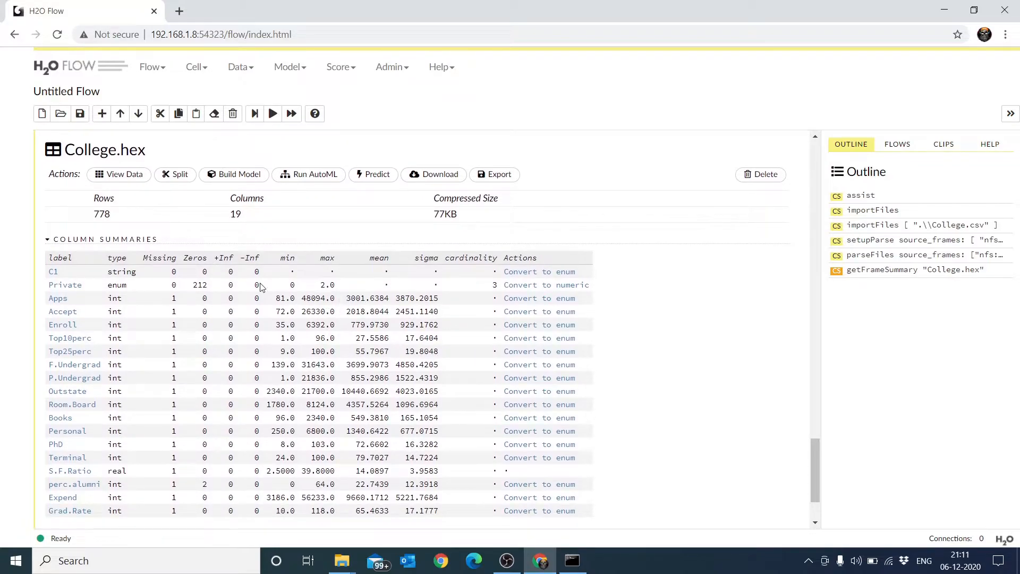
pyautogui.scroll(-1, 223, 256)
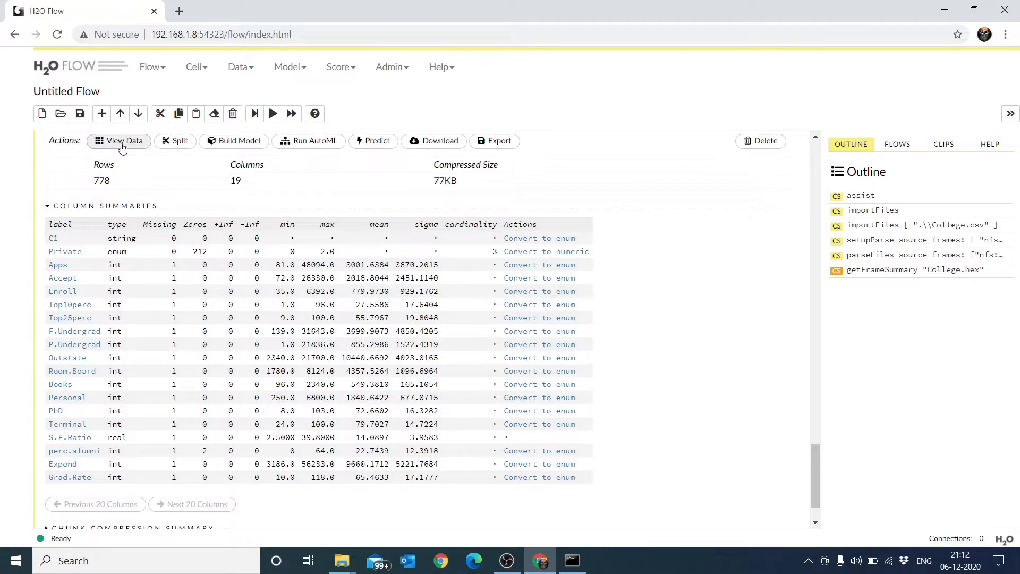
pyautogui.scroll(1, 185, 172)
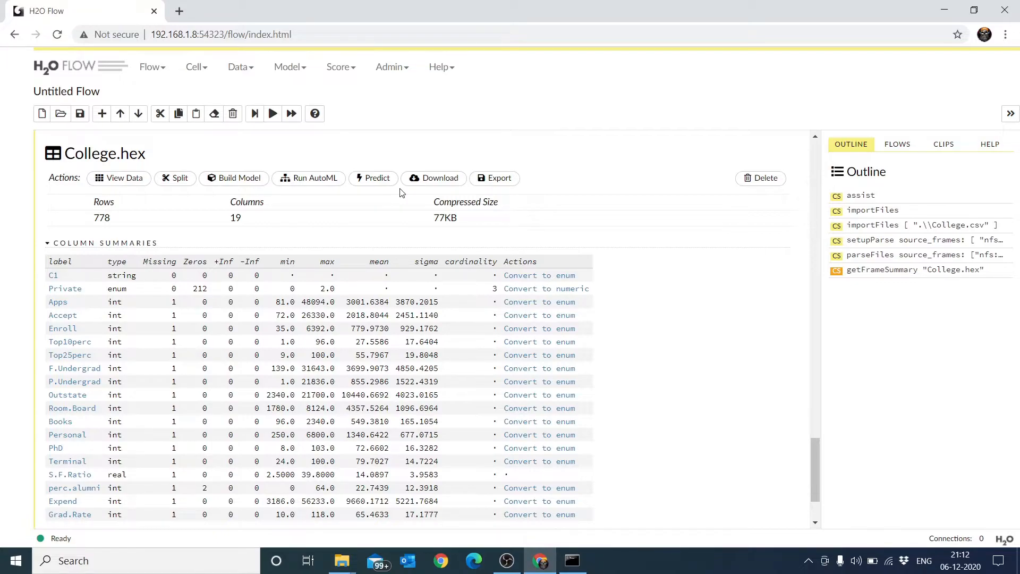
# View the data rows of the College.hex frame, and return to its frame summary
pyautogui.click(122, 180)
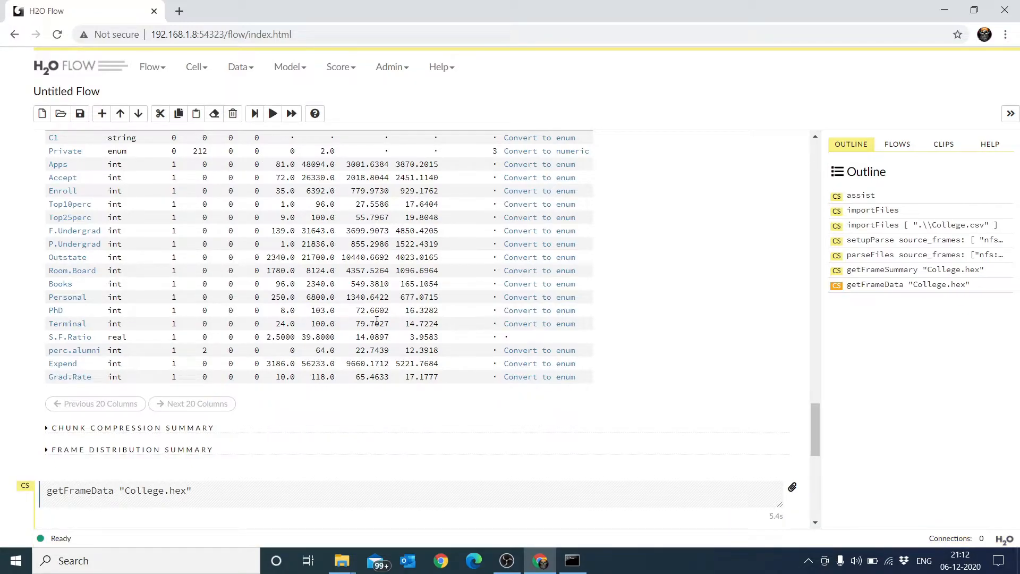
pyautogui.scroll(-7, 377, 321)
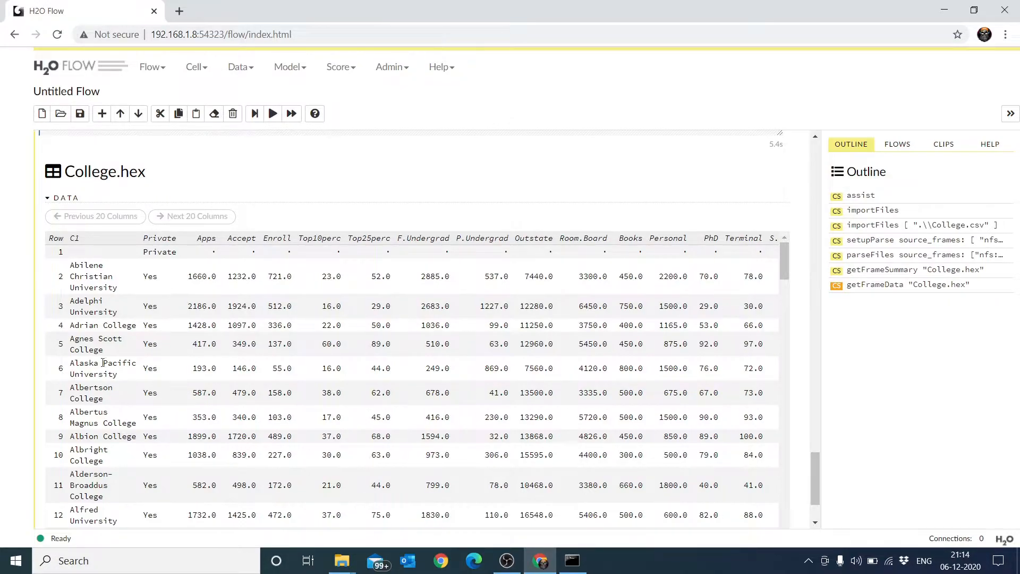
pyautogui.scroll(2, 333, 304)
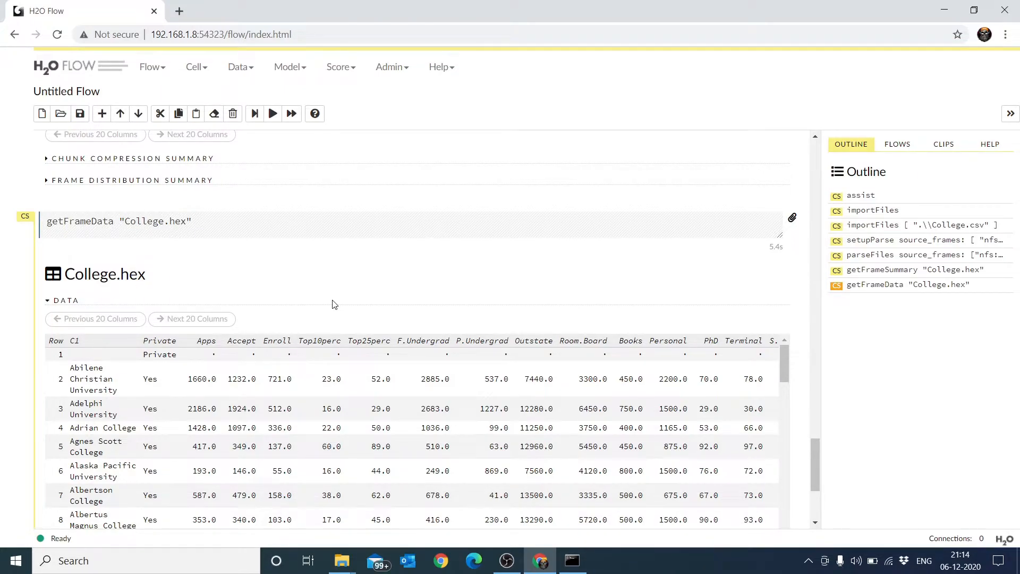
pyautogui.scroll(6, 334, 304)
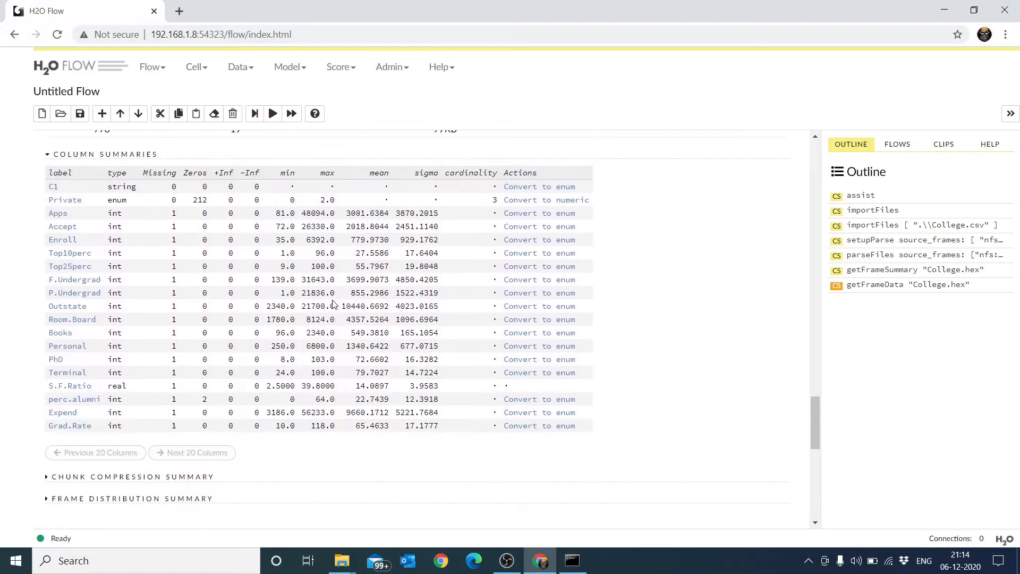
pyautogui.scroll(3, 334, 303)
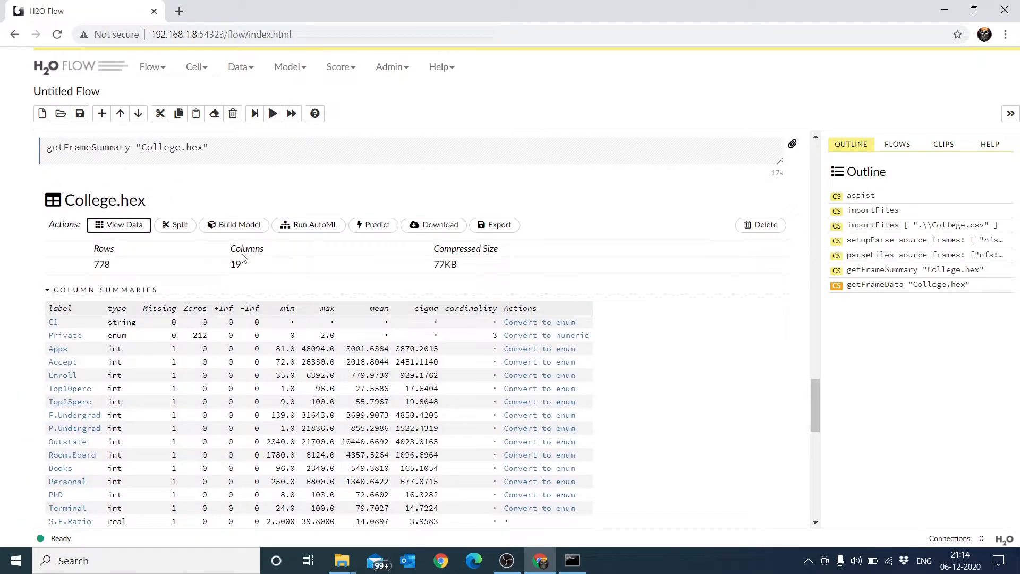
# Start splitting the College.hex frame and set the first split's ratio to 0.80
pyautogui.click(181, 225)
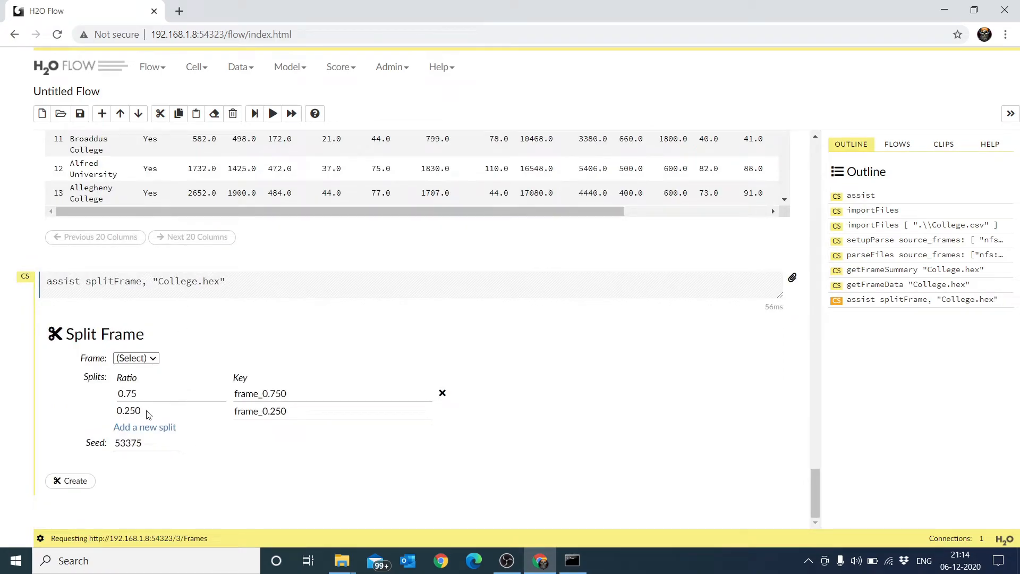
pyautogui.click(145, 396)
pyautogui.press('BackSpace')
pyautogui.press('BackSpace')
pyautogui.press('BackSpace')
pyautogui.write('.80')
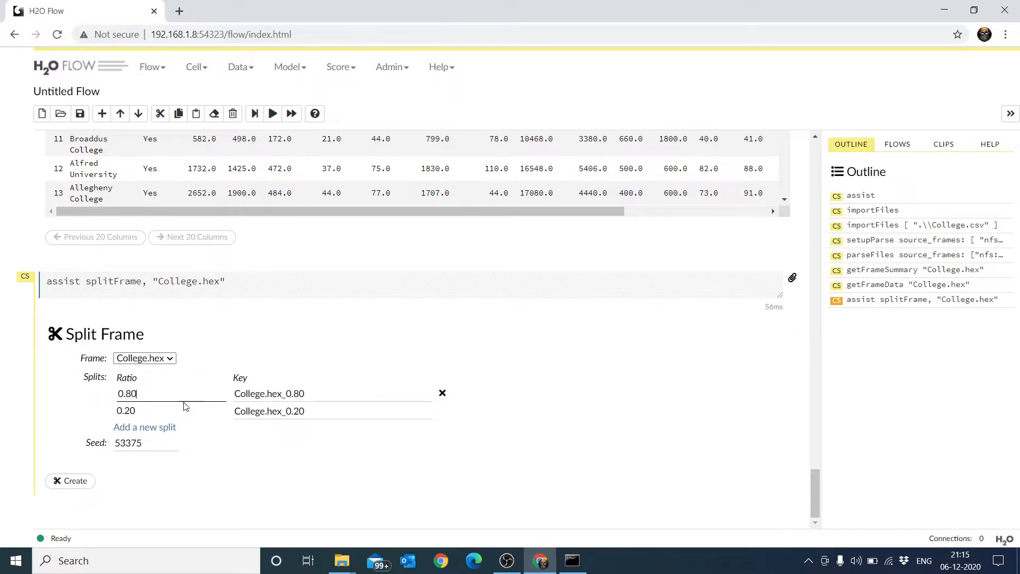
# Name the splits College.hex_0.80_train and College.hex_0.20_test, and create the split frames
pyautogui.click(309, 389)
pyautogui.write('_trau')
pyautogui.press('BackSpace')
pyautogui.write('in')
pyautogui.click(311, 412)
pyautogui.write('_test')
pyautogui.click(76, 481)
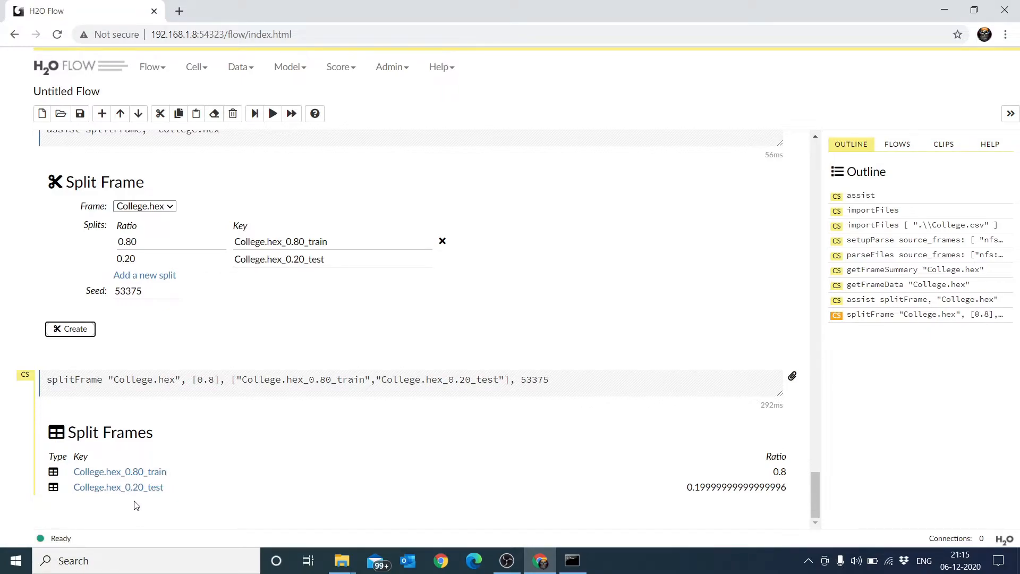
# Start building a model from the College.hex frame summary with the K-means algorithm
pyautogui.scroll(6, 454, 326)
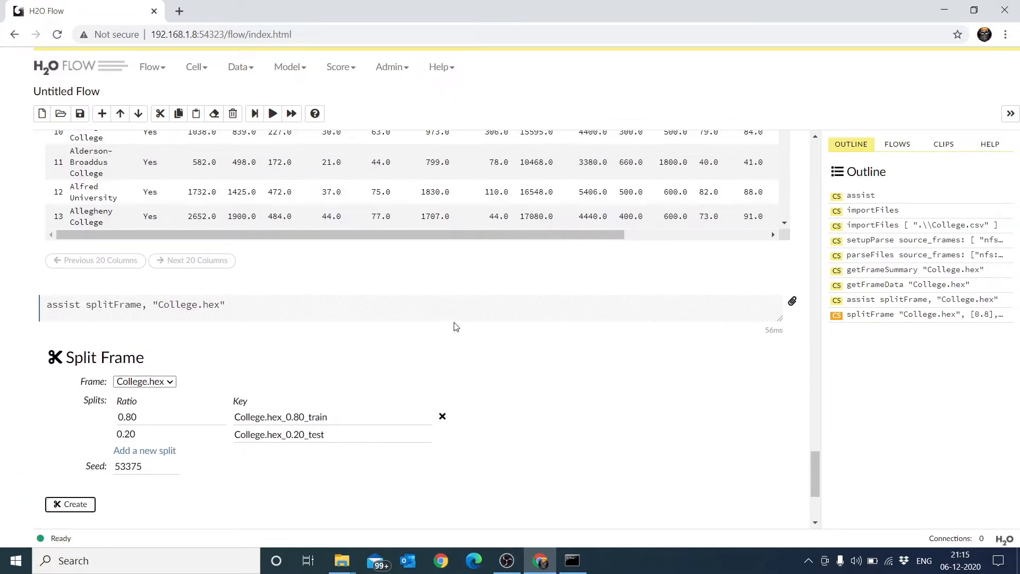
pyautogui.scroll(10, 454, 326)
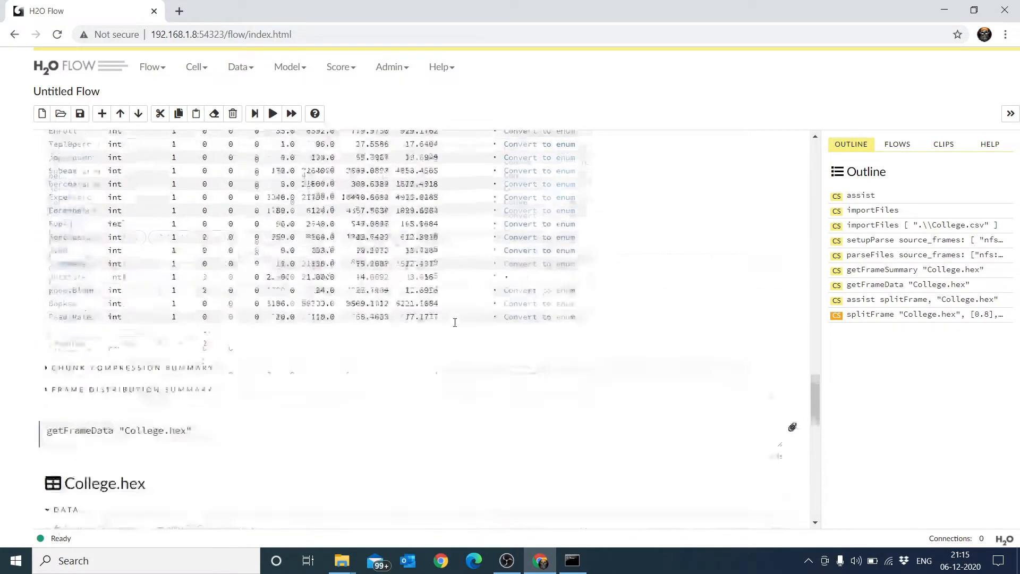
pyautogui.scroll(3, 455, 322)
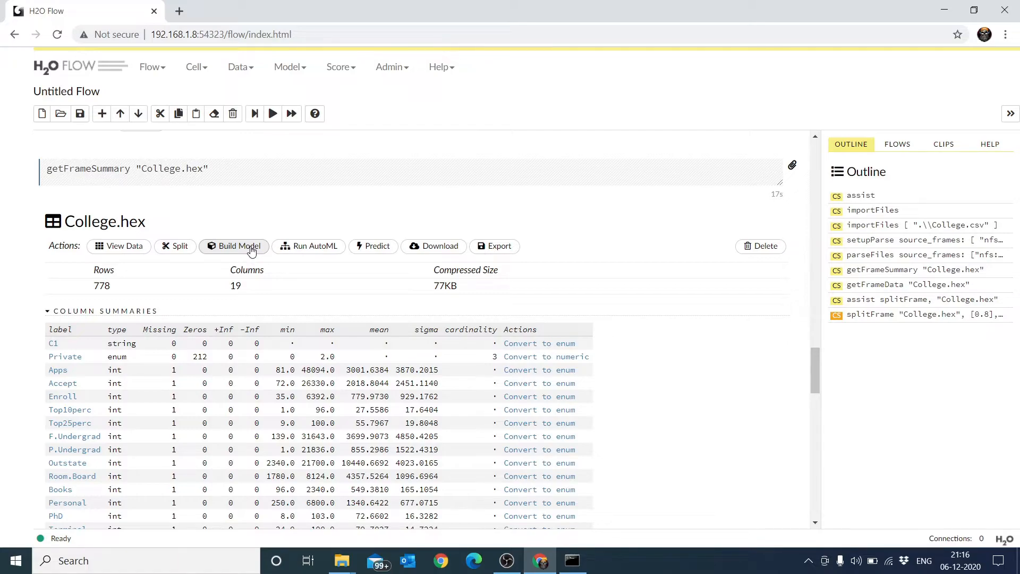
pyautogui.click(252, 249)
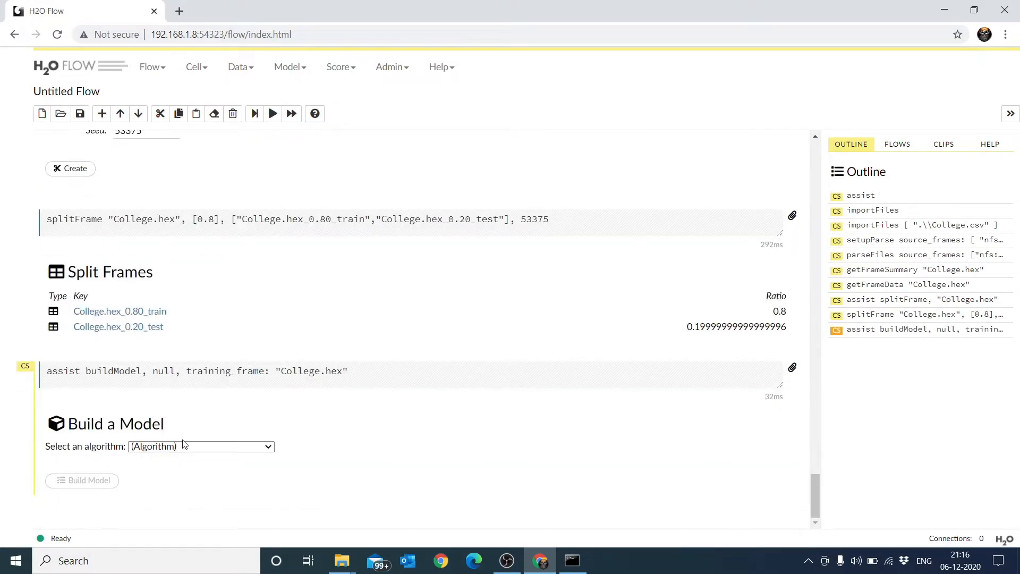
pyautogui.click(189, 447)
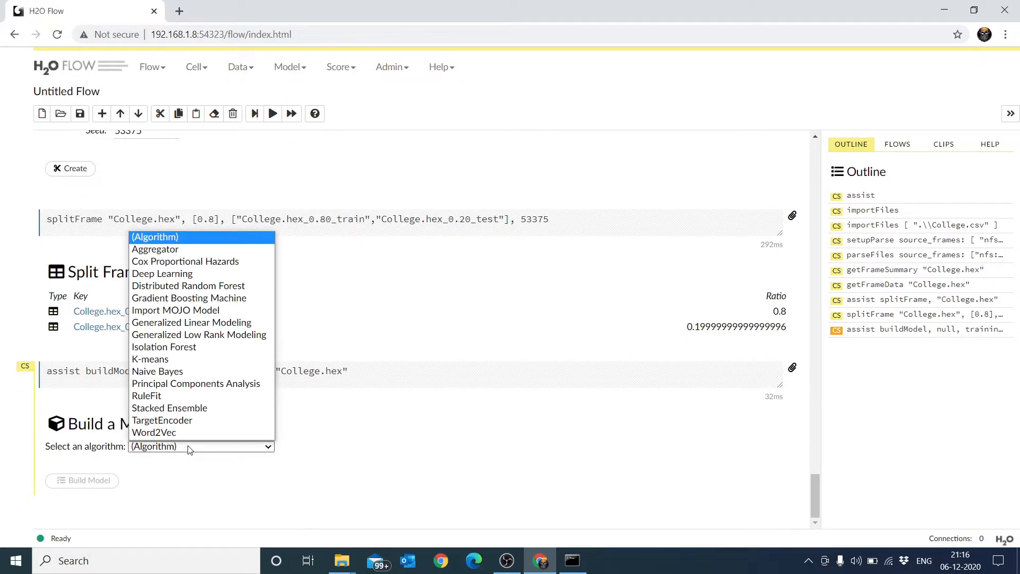
pyautogui.click(165, 360)
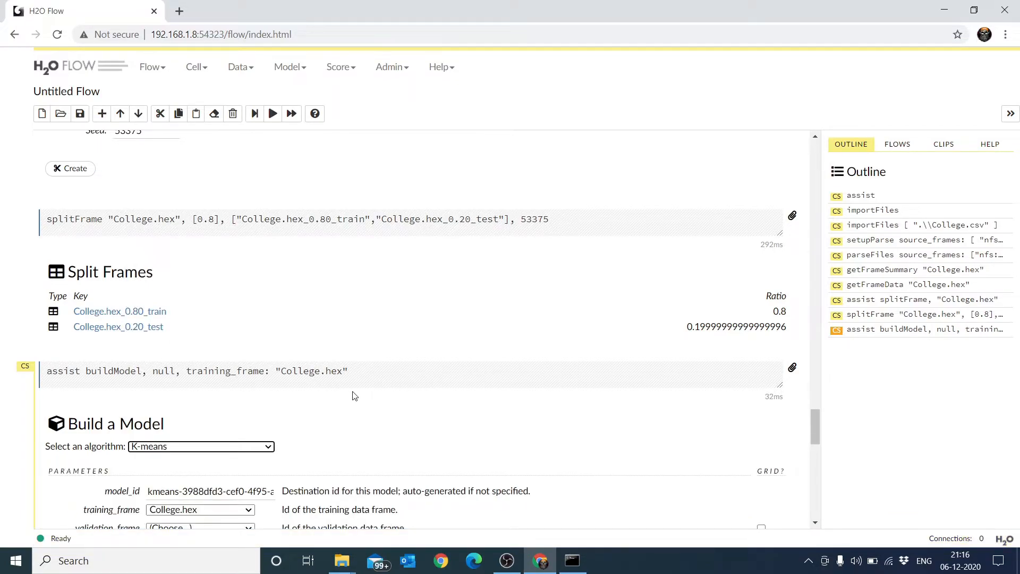
# Set the K-means training frame to College.hex_0.80_train and the validation frame to College.hex_0.20_test
pyautogui.scroll(-4, 355, 396)
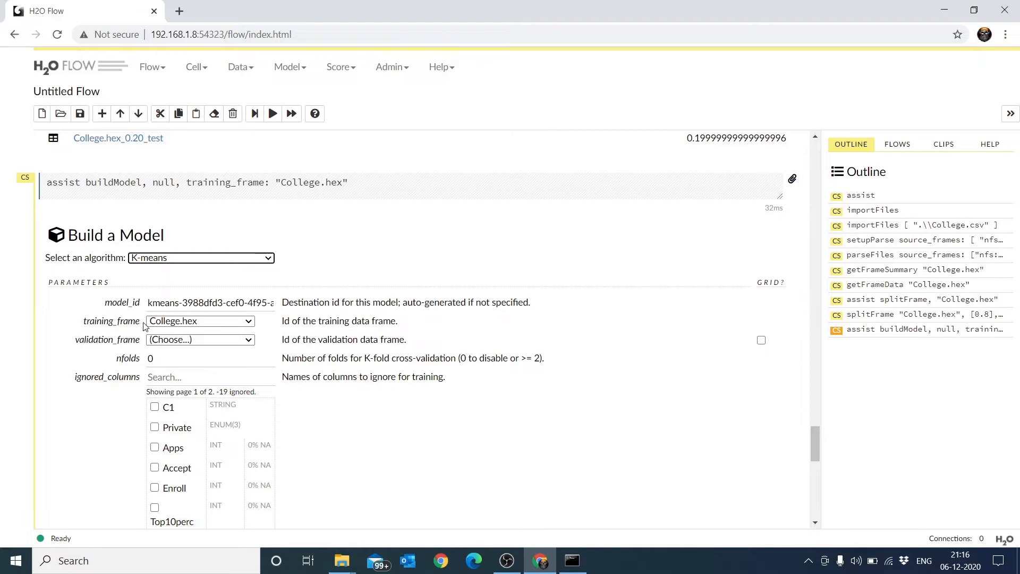
pyautogui.click(171, 325)
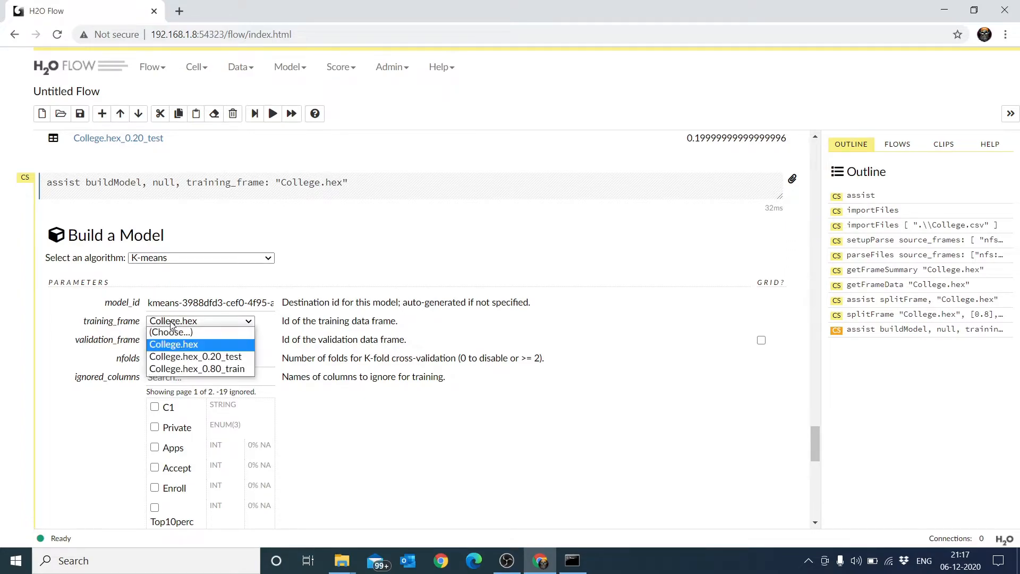
pyautogui.click(180, 368)
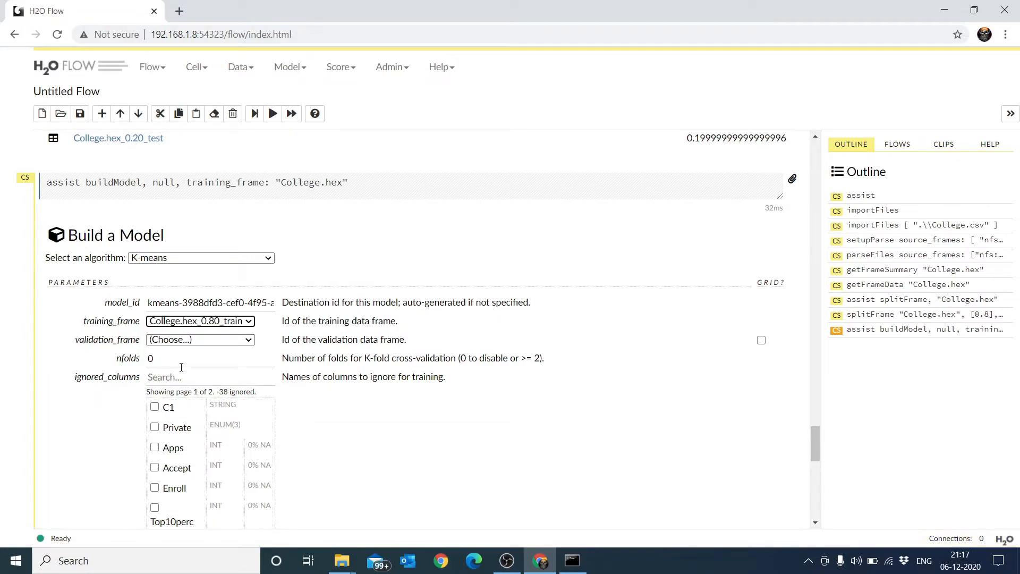
pyautogui.click(213, 340)
pyautogui.click(222, 377)
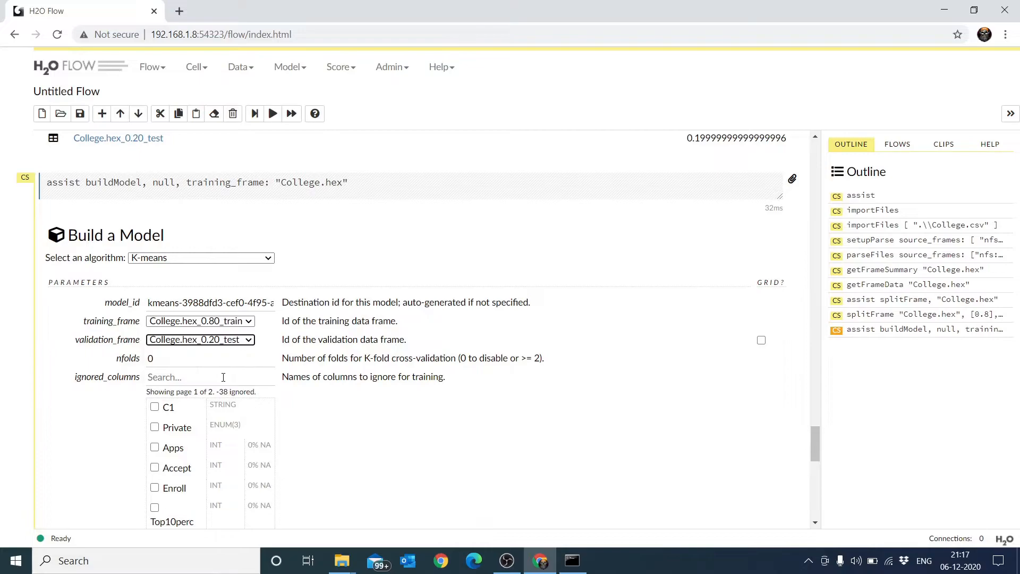
# Mark column C1 as ignored for training the K-means model
pyautogui.scroll(-2, 384, 449)
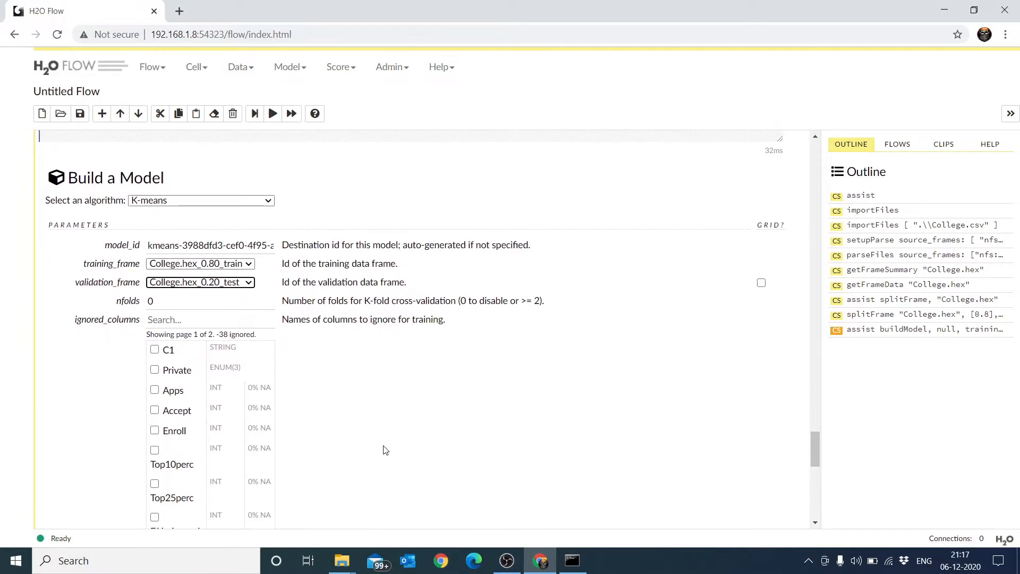
pyautogui.scroll(-2, 386, 450)
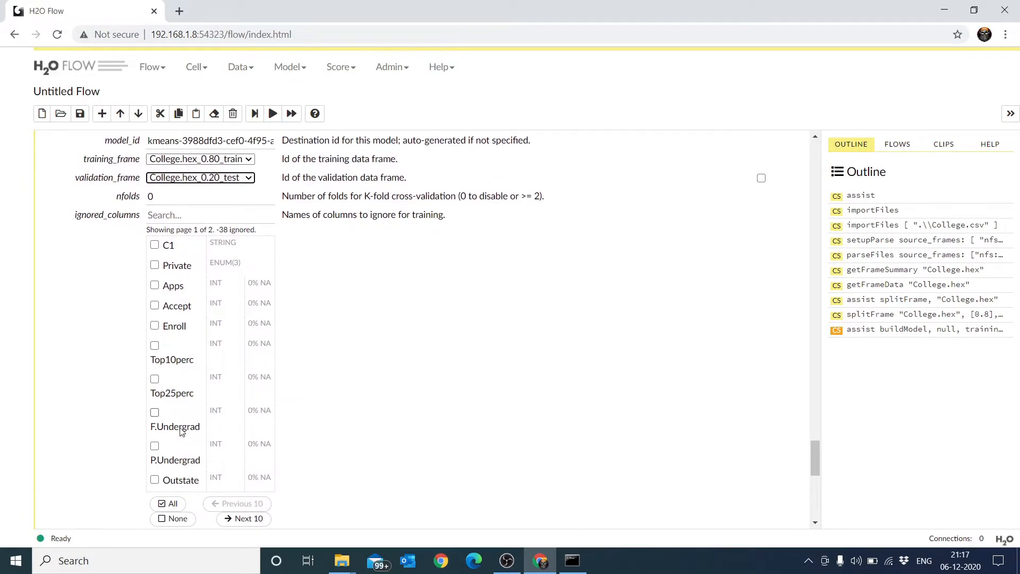
pyautogui.click(156, 247)
# Review the College.hex column summaries and data rows, and return to the K-means model parameters
pyautogui.scroll(15, 512, 274)
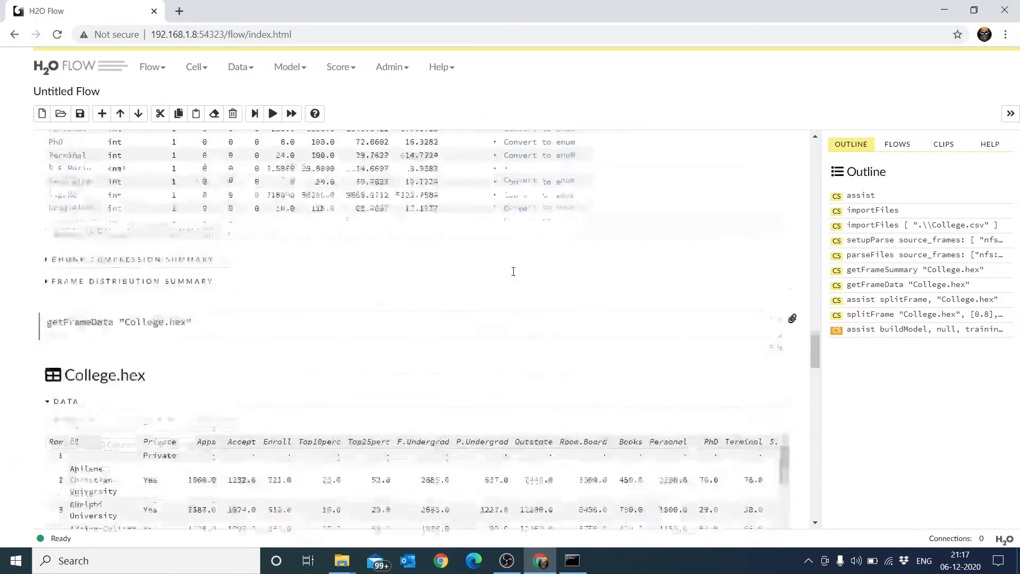
pyautogui.scroll(4, 513, 274)
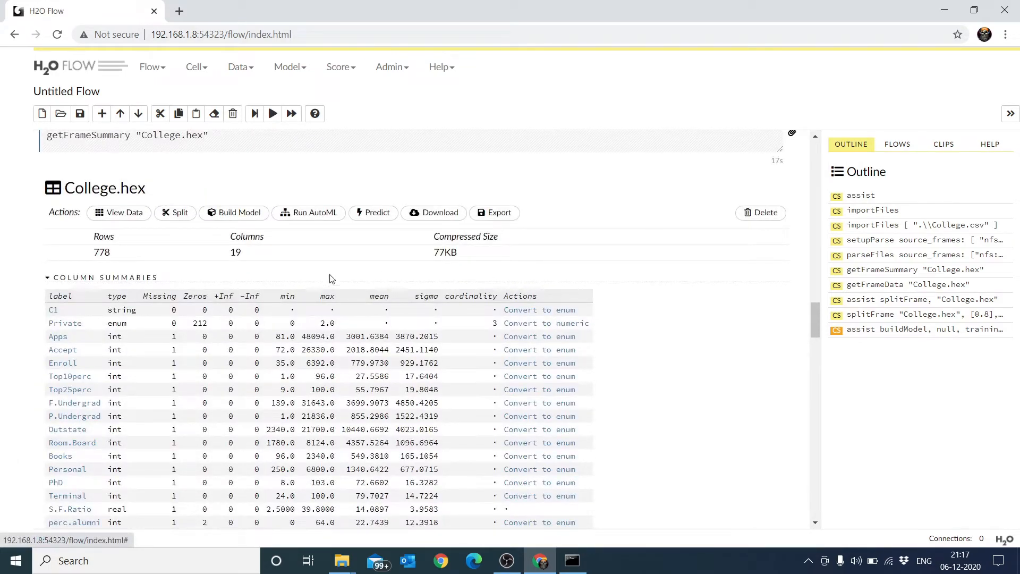
pyautogui.scroll(-10, 672, 280)
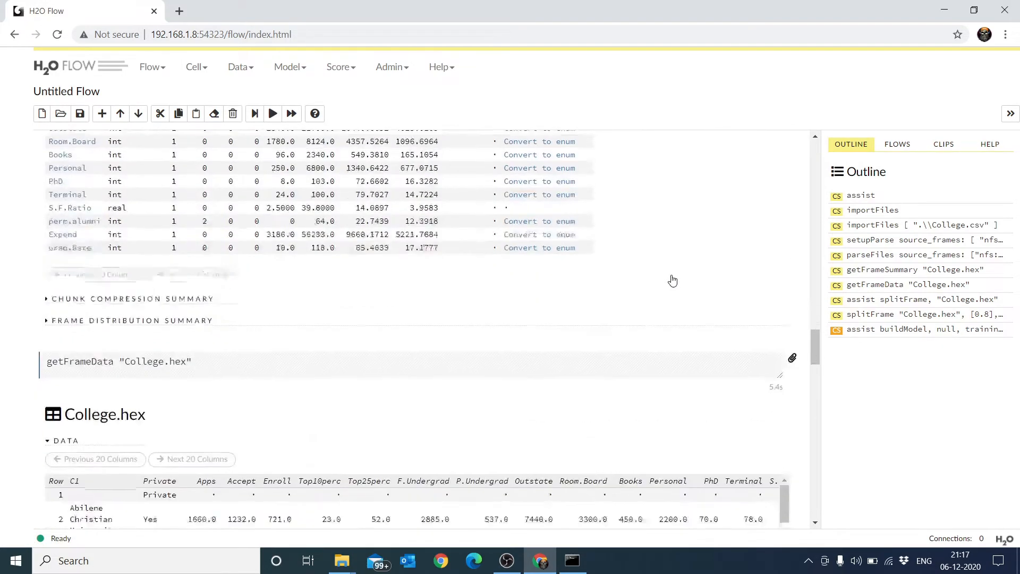
pyautogui.scroll(-20, 673, 279)
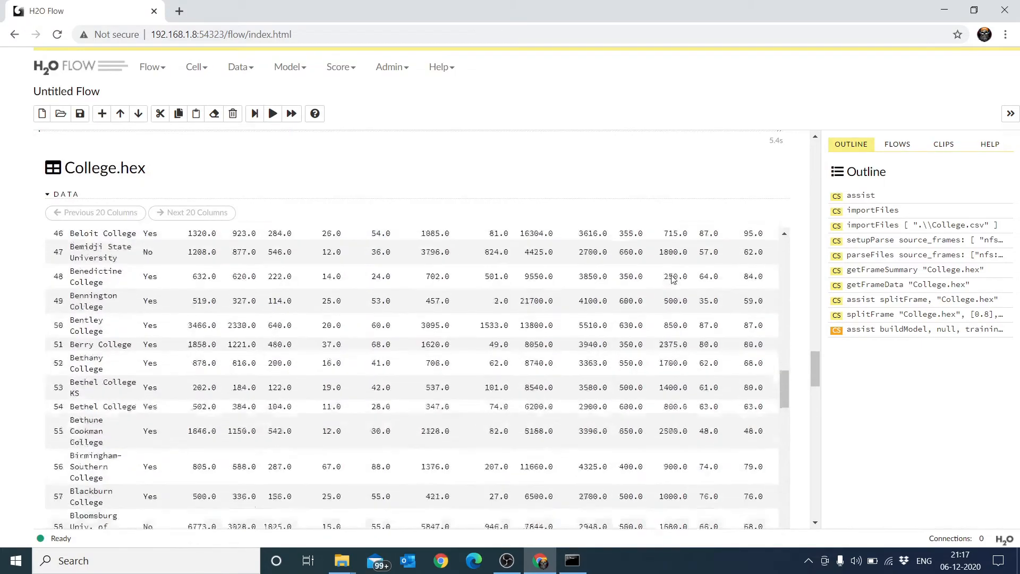
pyautogui.scroll(-5, 672, 275)
pyautogui.scroll(-10, 483, 182)
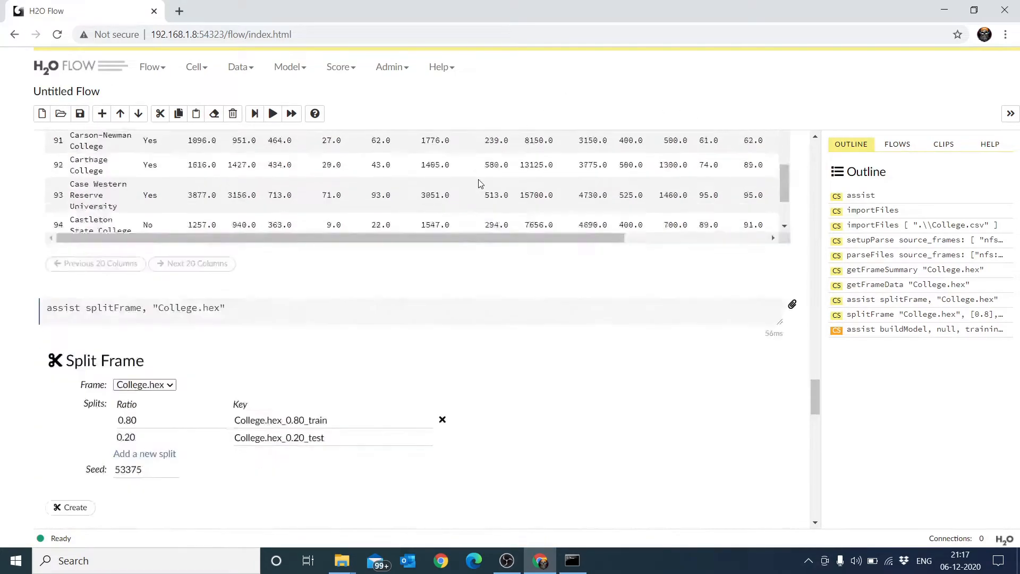
pyautogui.scroll(-7, 480, 183)
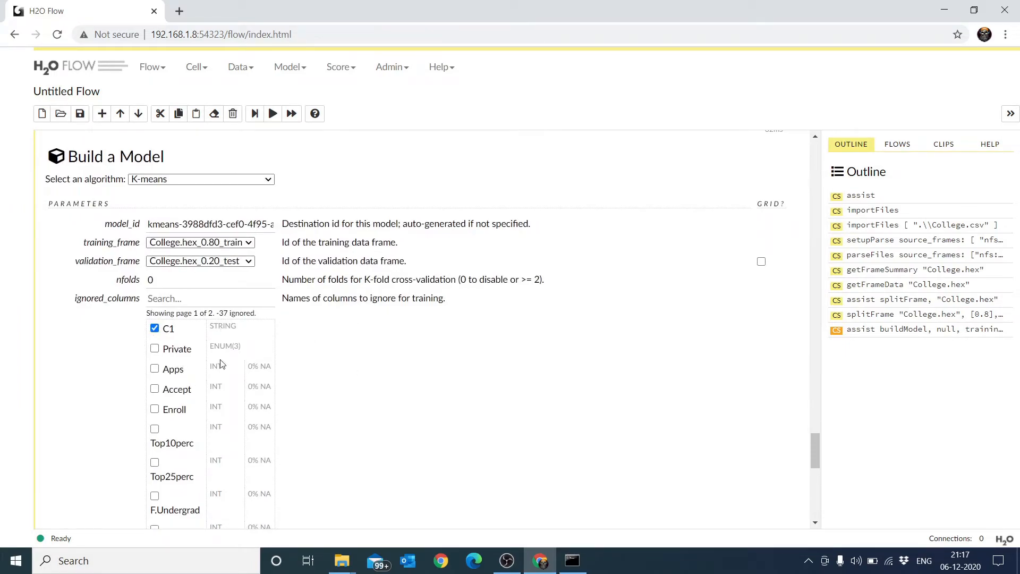
# Mark all columns as ignored for training and check the second page of the ignored columns list
pyautogui.scroll(-3, 372, 431)
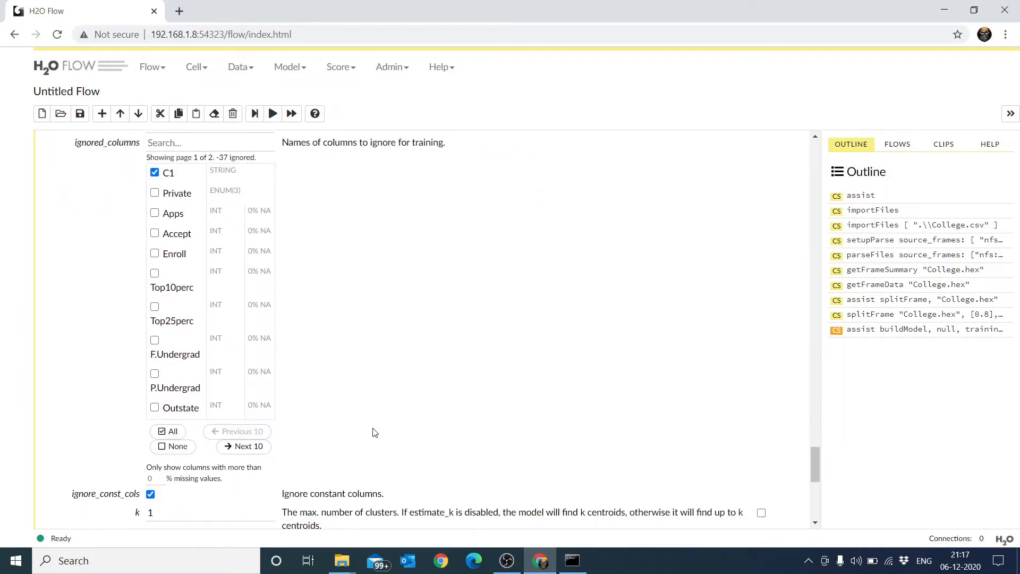
pyautogui.scroll(1, 374, 432)
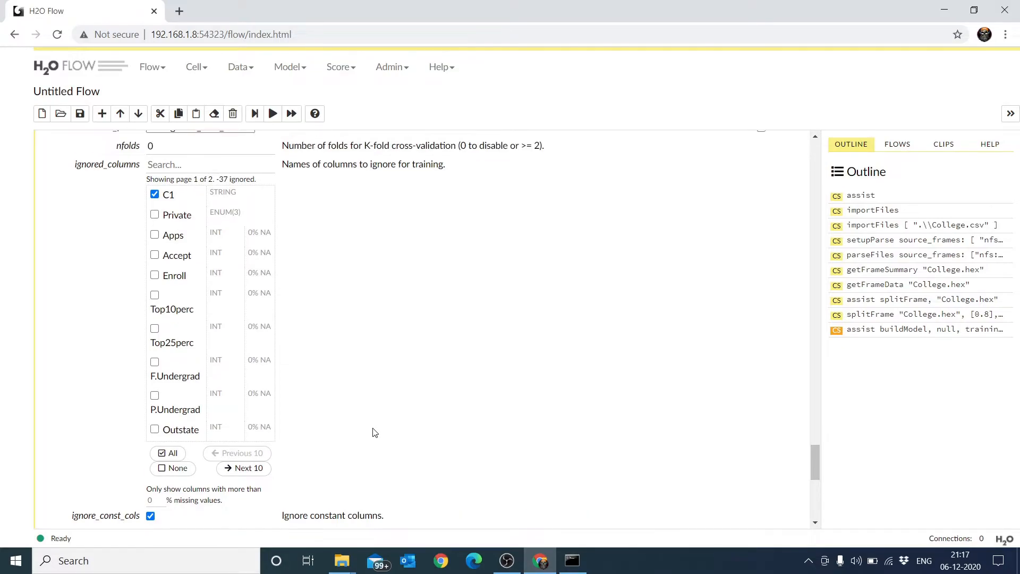
pyautogui.scroll(1, 374, 432)
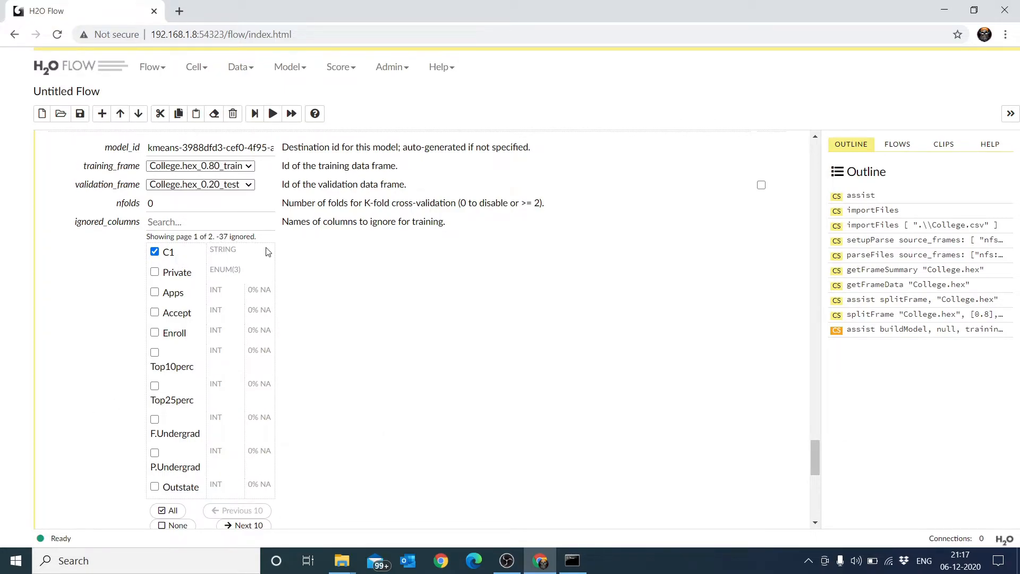
pyautogui.scroll(-3, 346, 285)
pyautogui.click(173, 334)
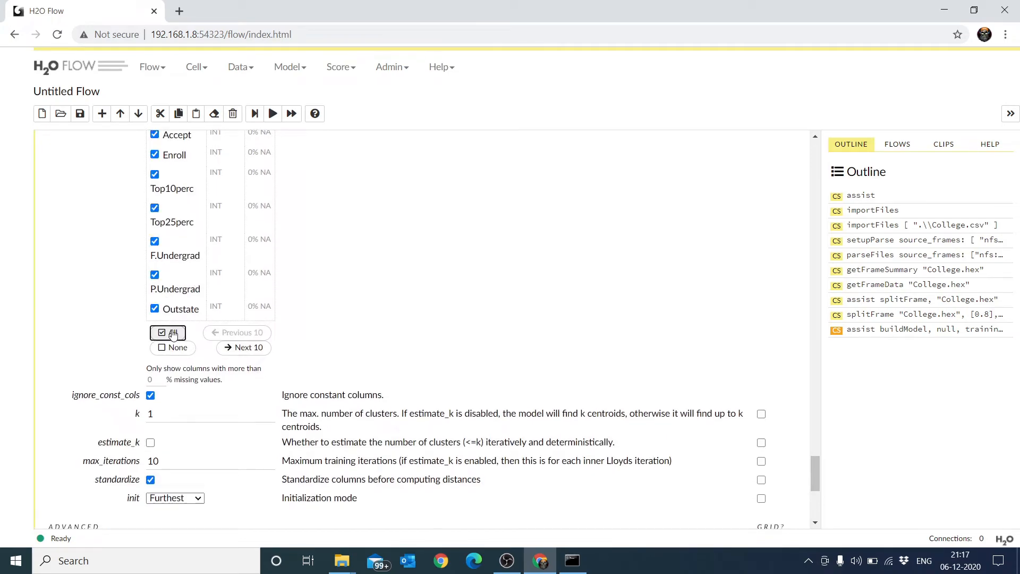
pyautogui.scroll(3, 529, 261)
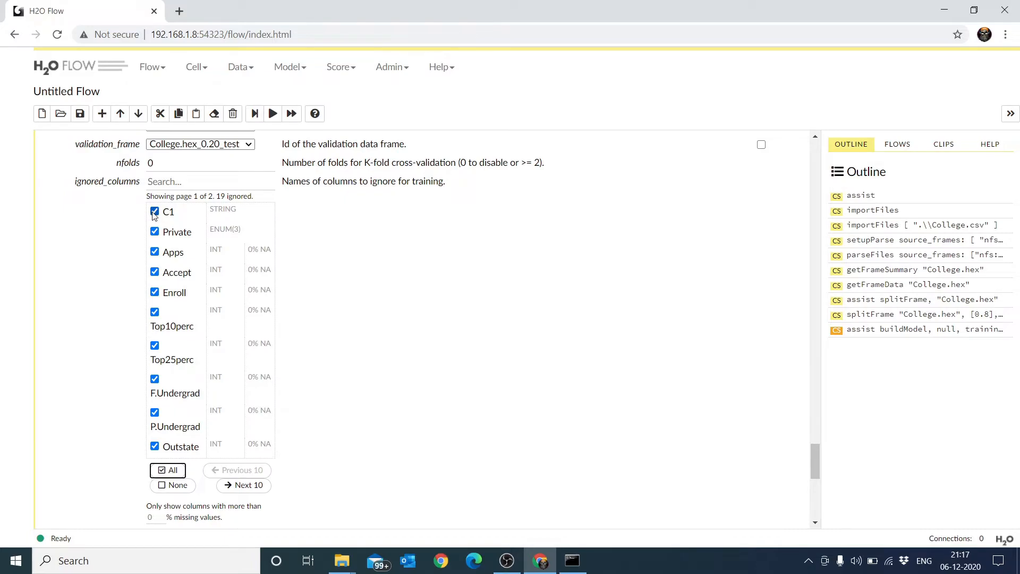
pyautogui.click(246, 484)
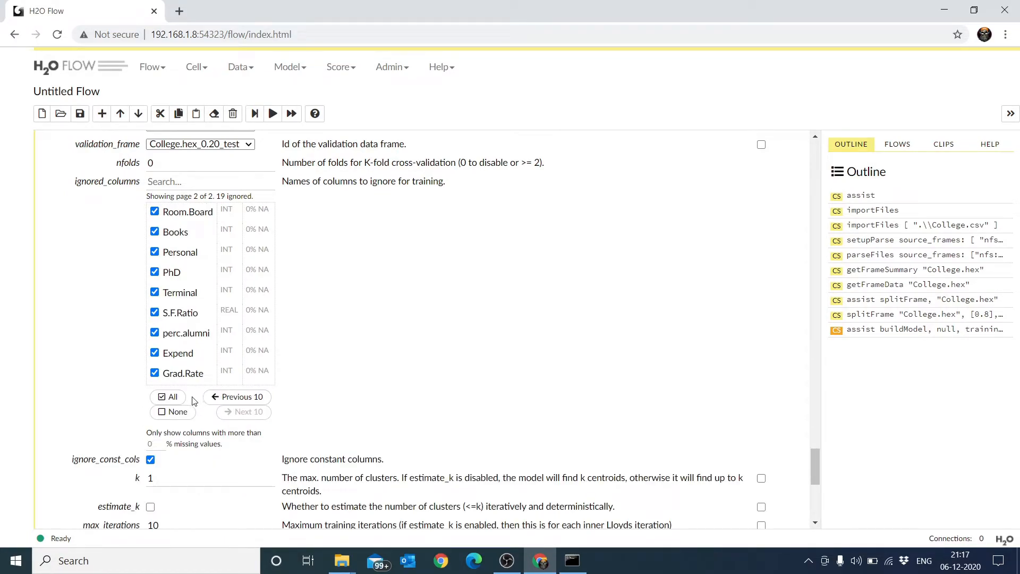
# Return to the first page of ignored columns and exclude C1 from the ignored ones
pyautogui.scroll(3, 344, 365)
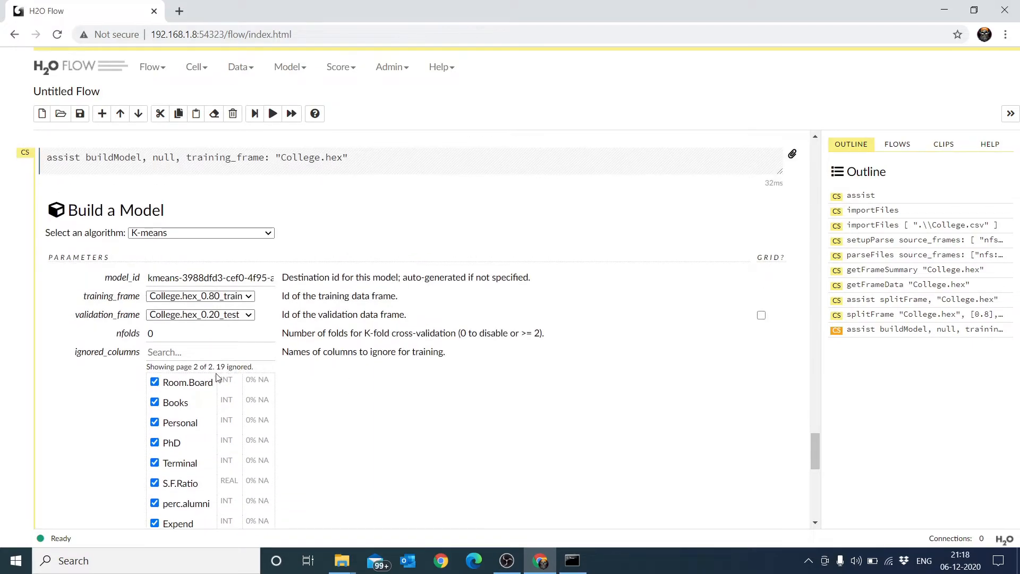
pyautogui.scroll(-2, 196, 421)
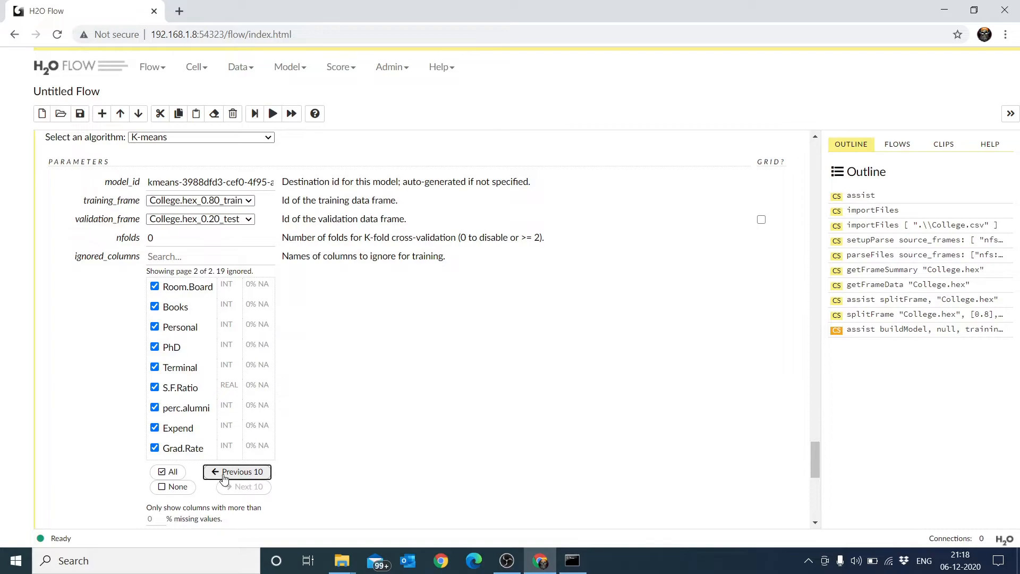
pyautogui.click(220, 473)
pyautogui.click(155, 286)
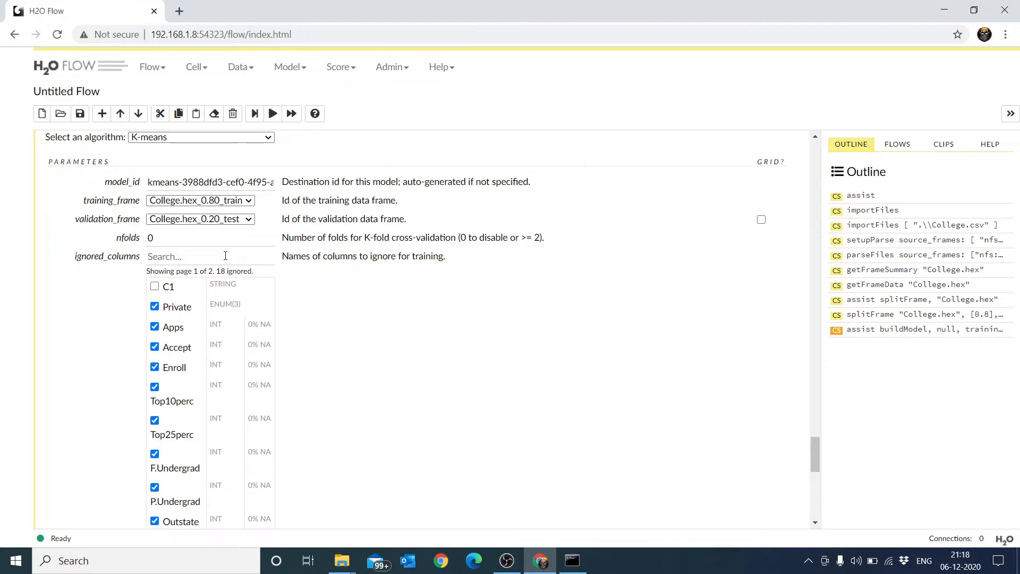
# Filter the ignored columns list by "c1" and mark the C1 column as ignored
pyautogui.click(225, 255)
pyautogui.write('c1')
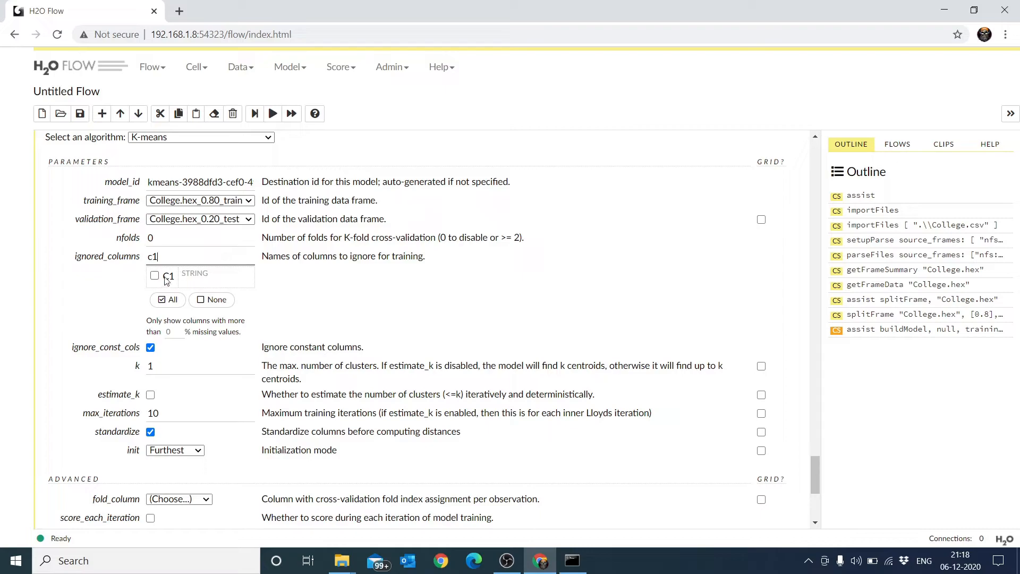
pyautogui.click(154, 276)
pyautogui.click(169, 299)
pyautogui.scroll(-5, 374, 303)
pyautogui.scroll(5, 374, 303)
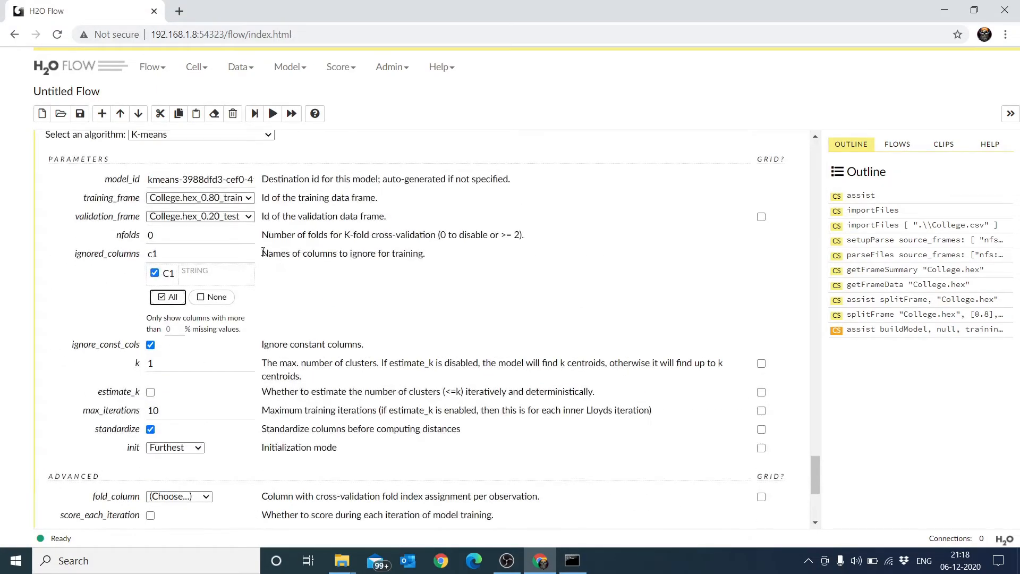
# Clear the ignored columns search filter and deselect all ignored columns
pyautogui.click(220, 280)
pyautogui.press('BackSpace')
pyautogui.press('BackSpace')
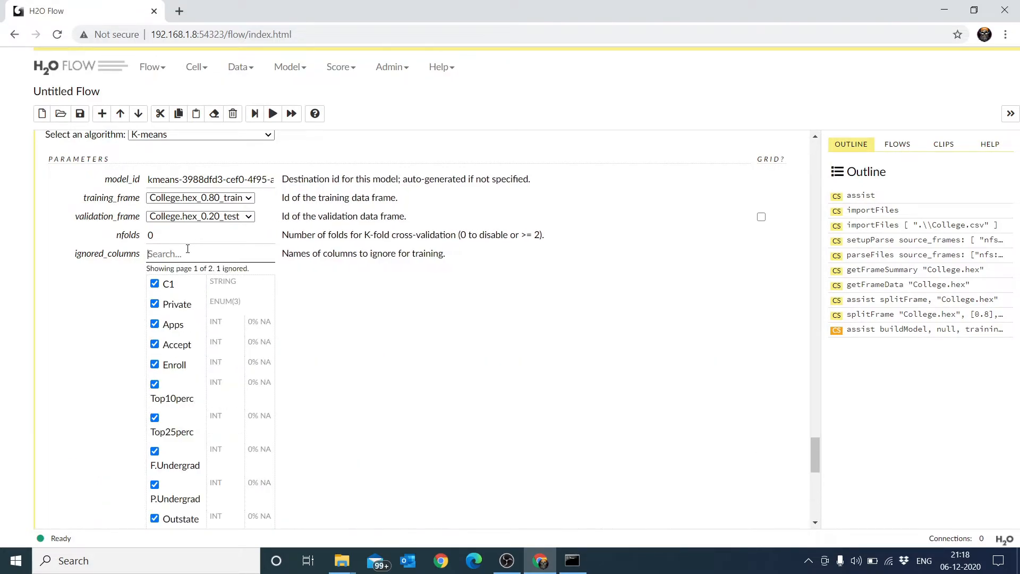
pyautogui.scroll(-5, 261, 337)
pyautogui.click(159, 234)
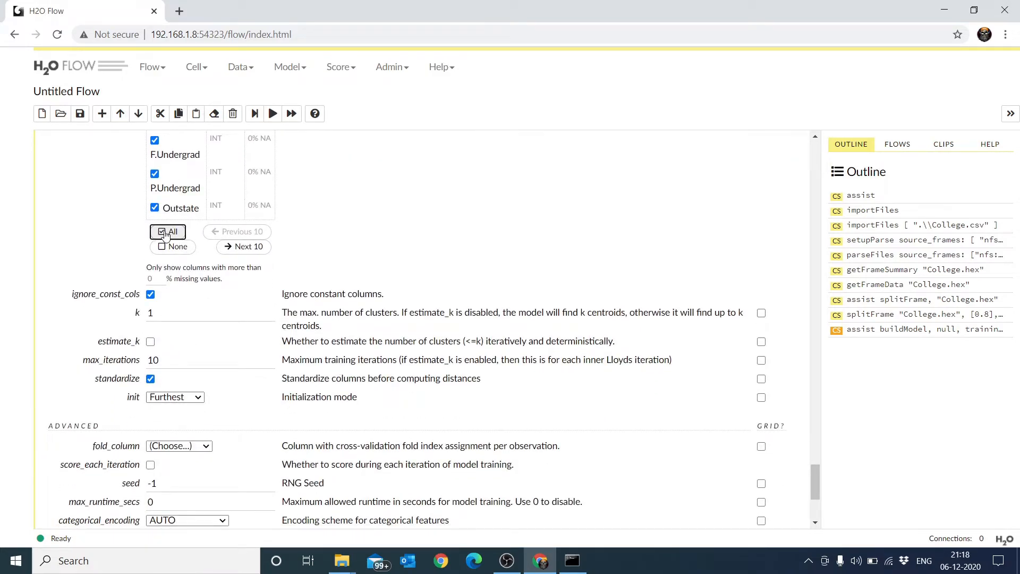
pyautogui.click(172, 247)
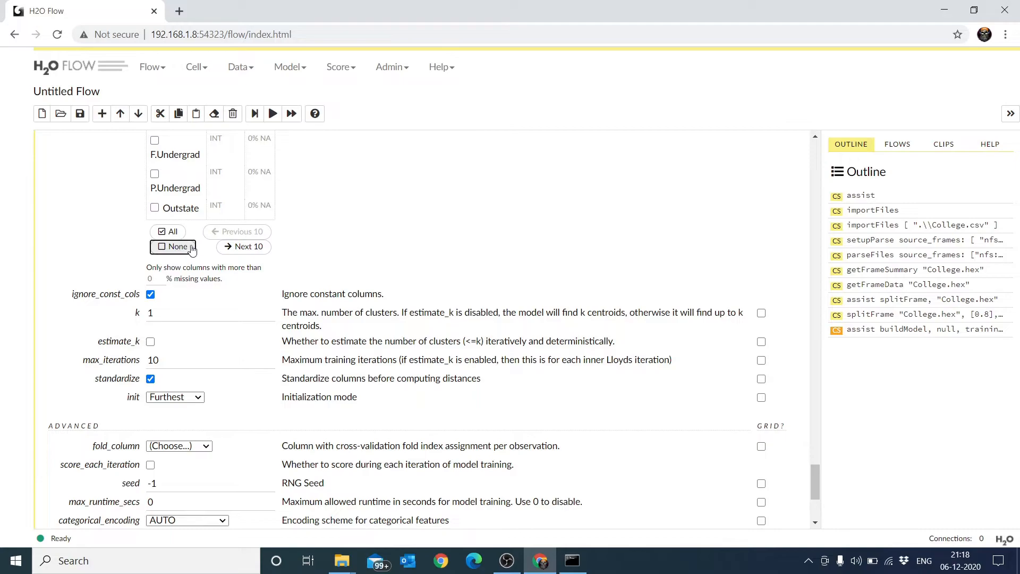
# Mark the C1 column as ignored for training and enable estimate_k for the K-means model
pyautogui.scroll(4, 390, 218)
pyautogui.click(168, 205)
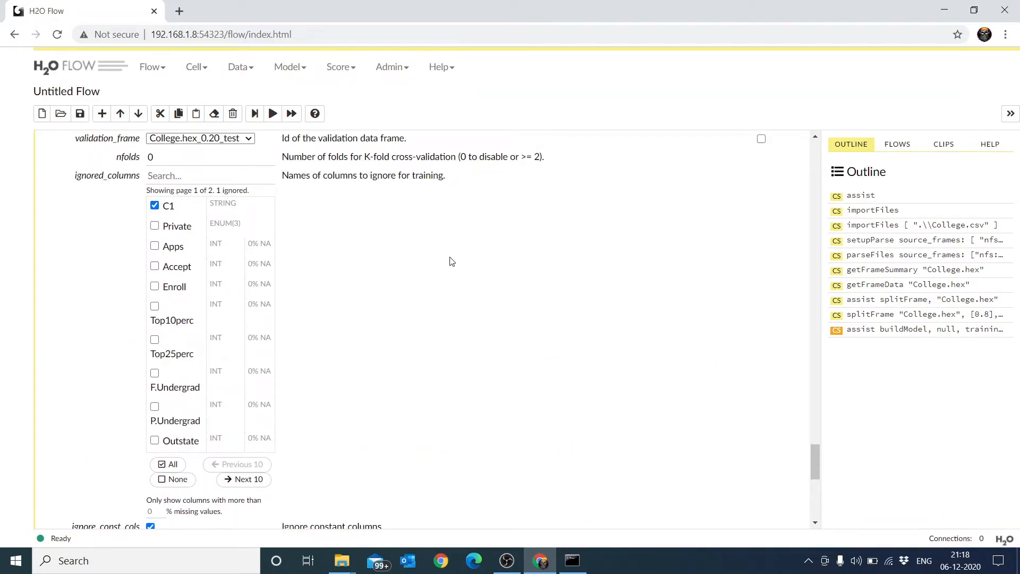
pyautogui.scroll(-5, 452, 261)
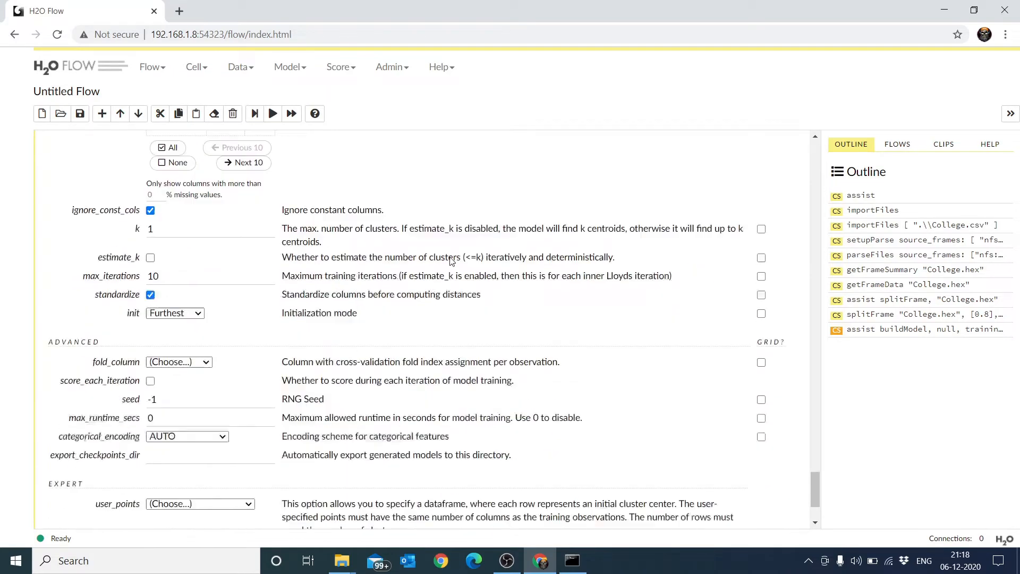
pyautogui.scroll(-1, 451, 261)
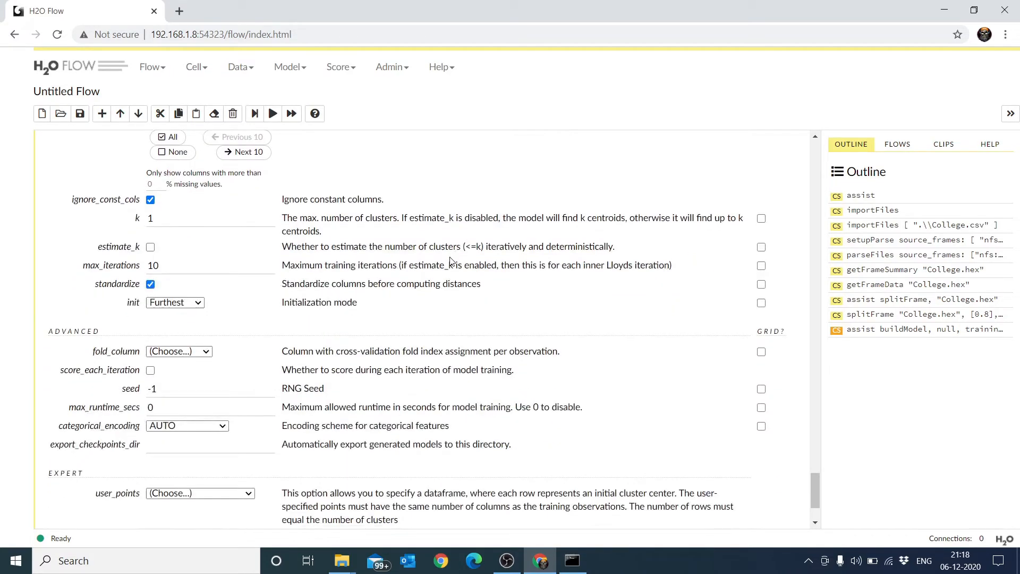
pyautogui.click(154, 254)
pyautogui.click(154, 253)
pyautogui.click(162, 217)
pyautogui.click(151, 247)
pyautogui.scroll(-2, 110, 308)
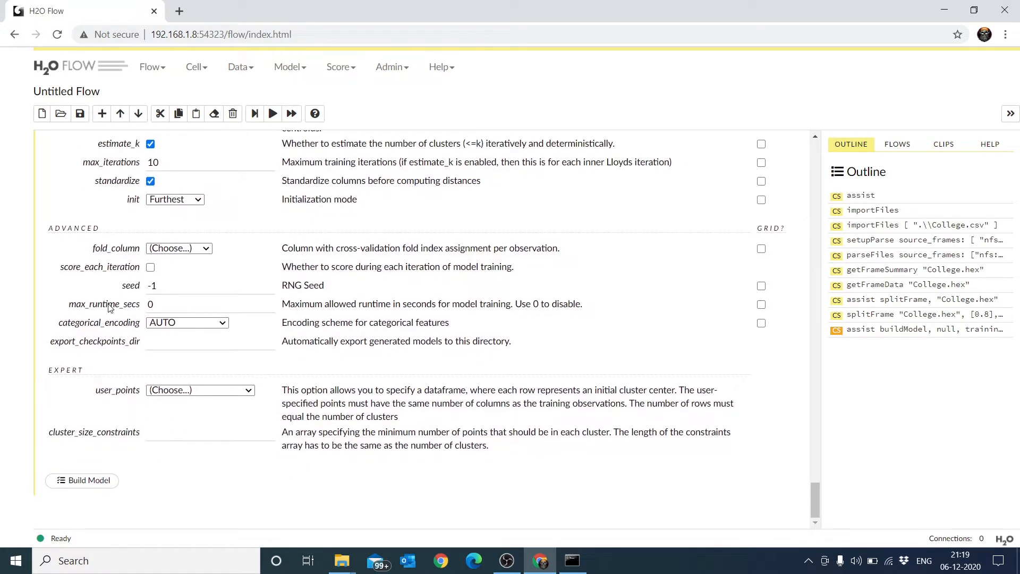
# Build the K-means model and open the finished model's details
pyautogui.click(89, 480)
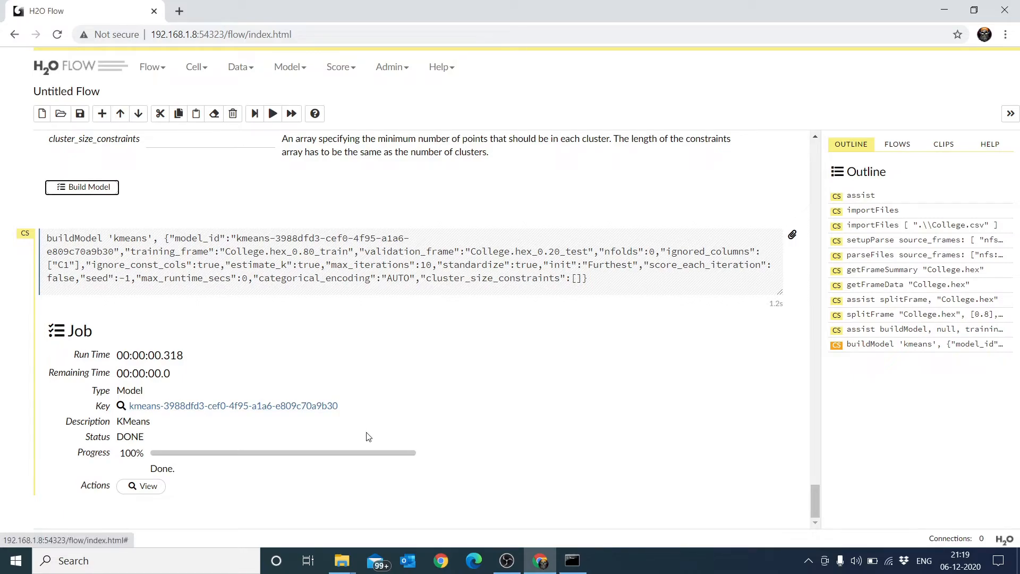
pyautogui.click(133, 490)
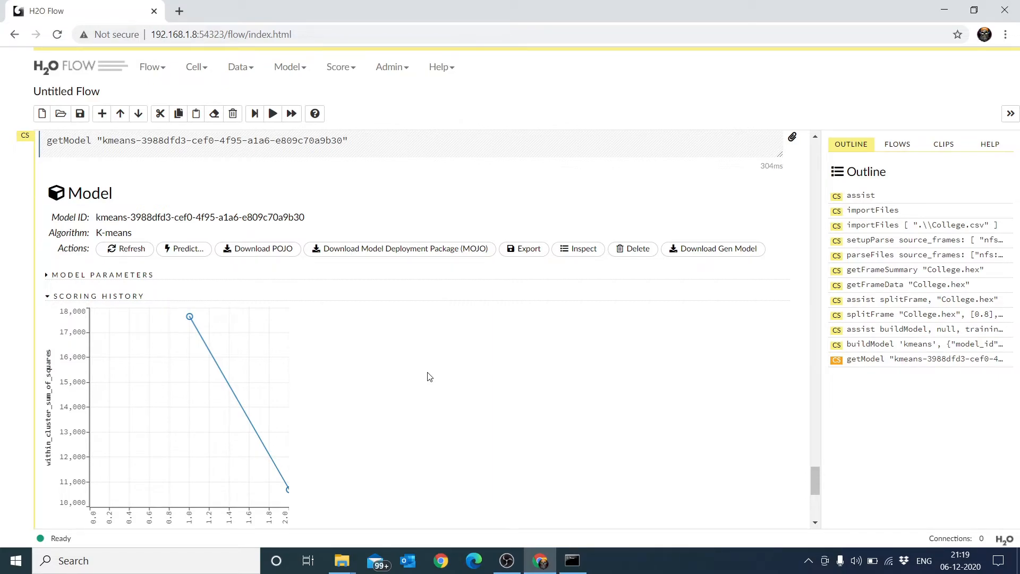
# Expand the model summary and training metrics outputs of the K-means model and review them
pyautogui.scroll(-4, 430, 376)
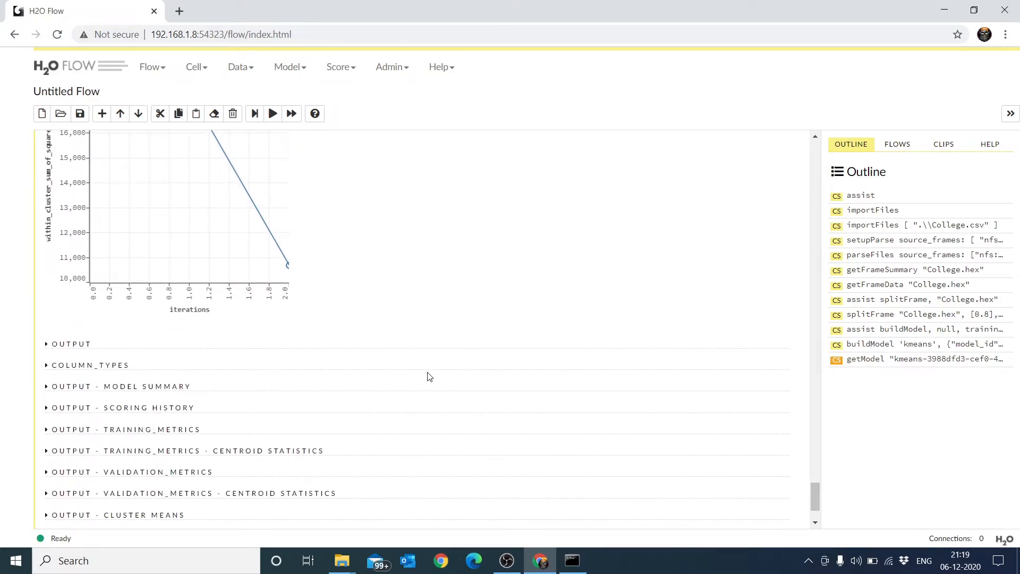
pyautogui.scroll(-2, 429, 377)
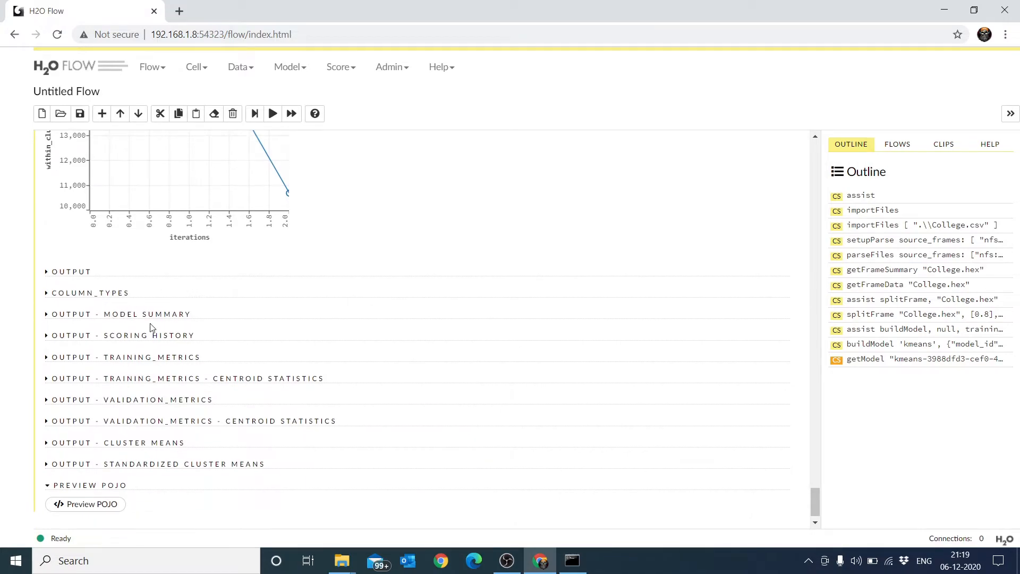
pyautogui.click(102, 317)
pyautogui.scroll(-3, 103, 318)
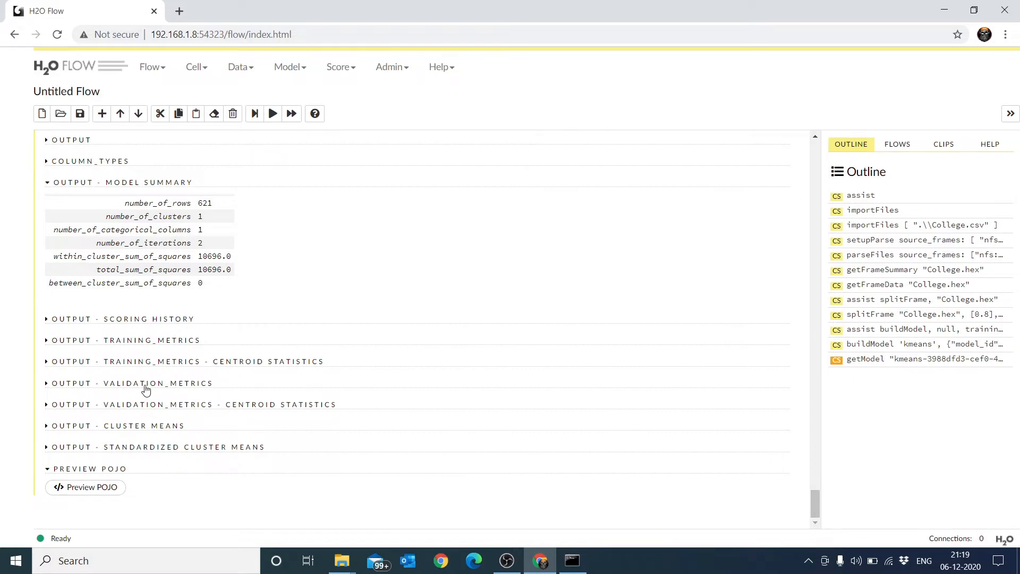
pyautogui.click(125, 343)
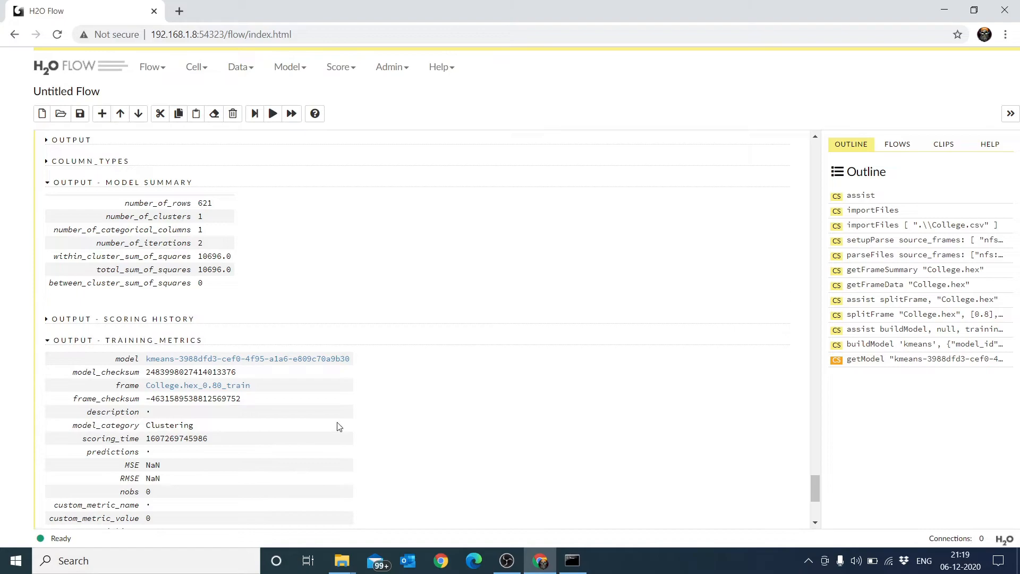
pyautogui.scroll(-2, 338, 425)
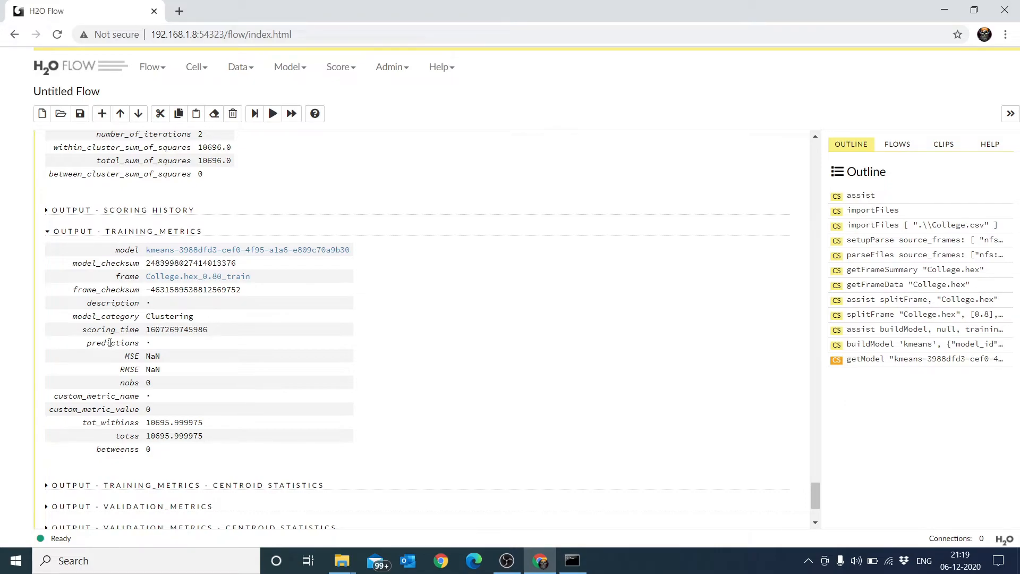
pyautogui.scroll(1, 239, 323)
pyautogui.scroll(-2, 238, 323)
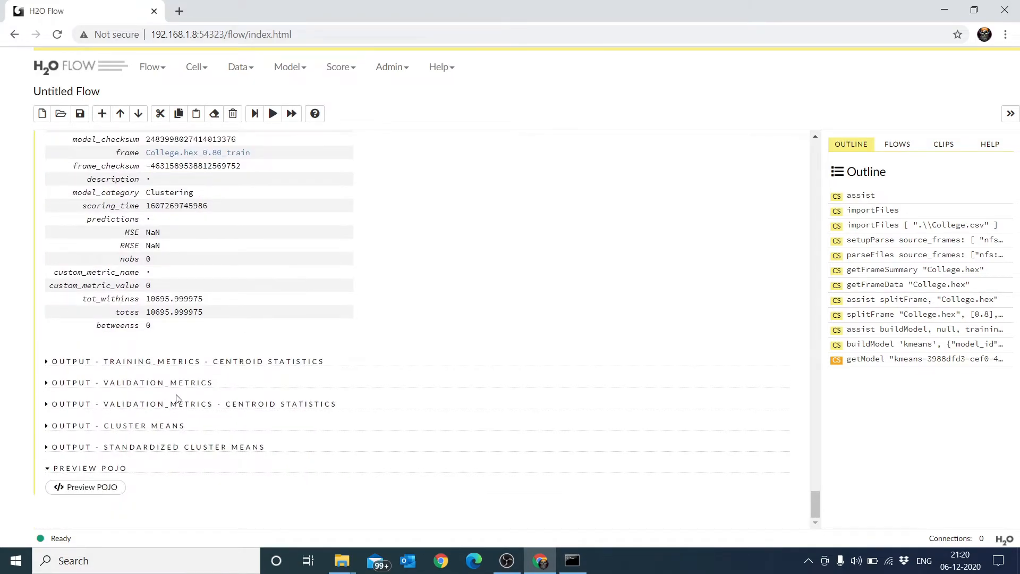
# Run a prediction with the K-means model on the College.hex_0.20_test frame
pyautogui.scroll(10, 381, 328)
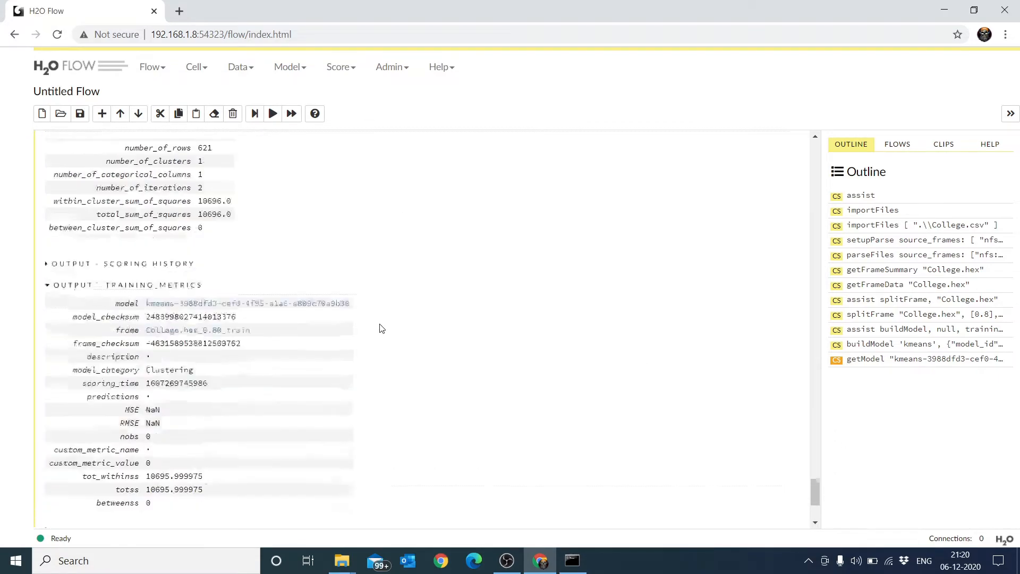
pyautogui.scroll(3, 381, 328)
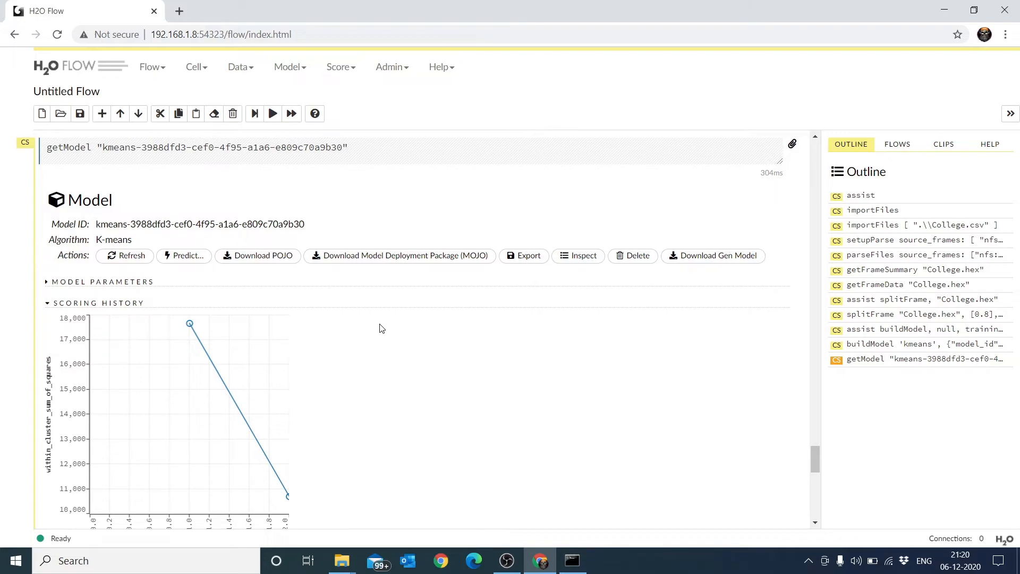
pyautogui.click(191, 256)
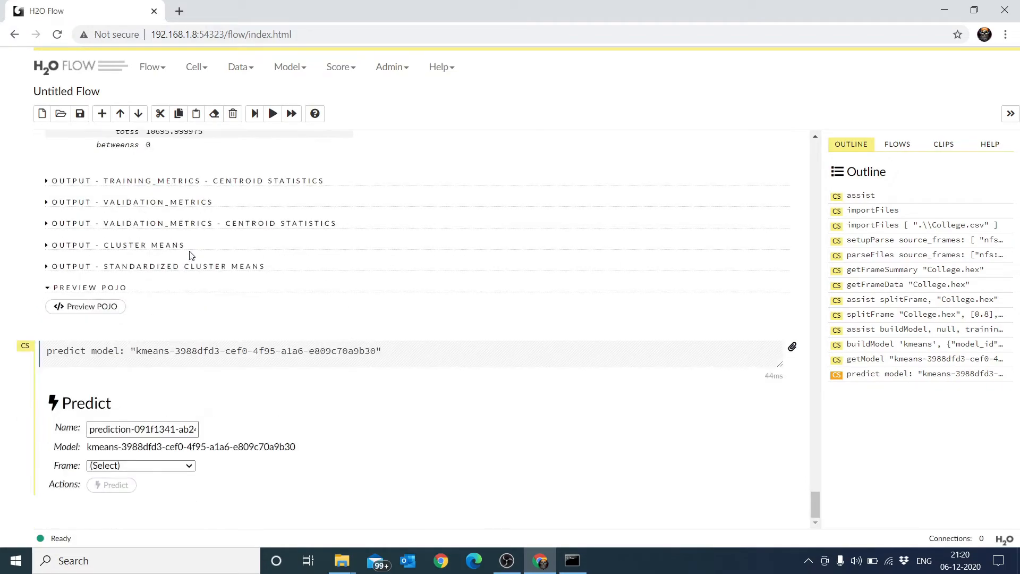
pyautogui.click(178, 467)
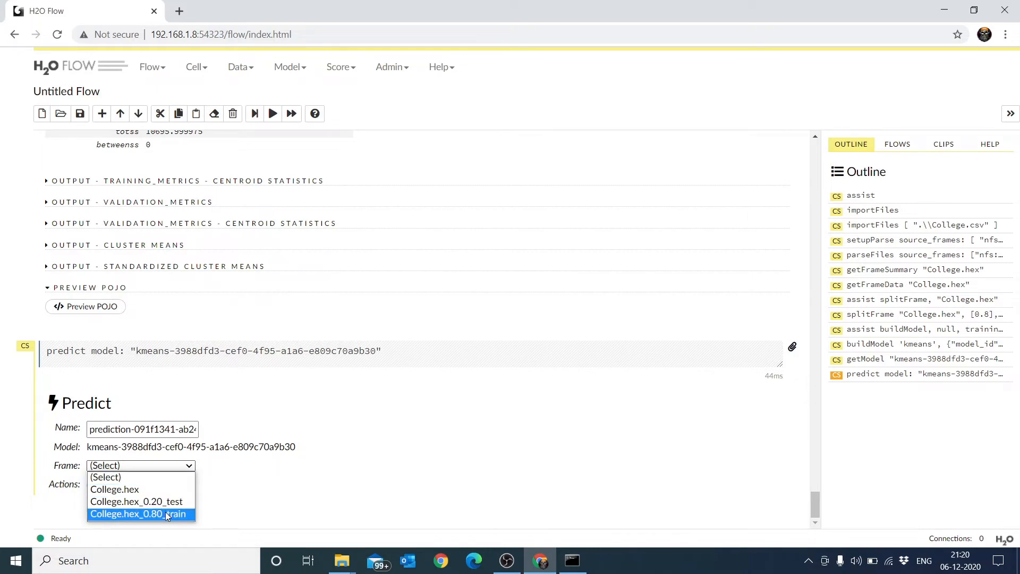
pyautogui.click(176, 502)
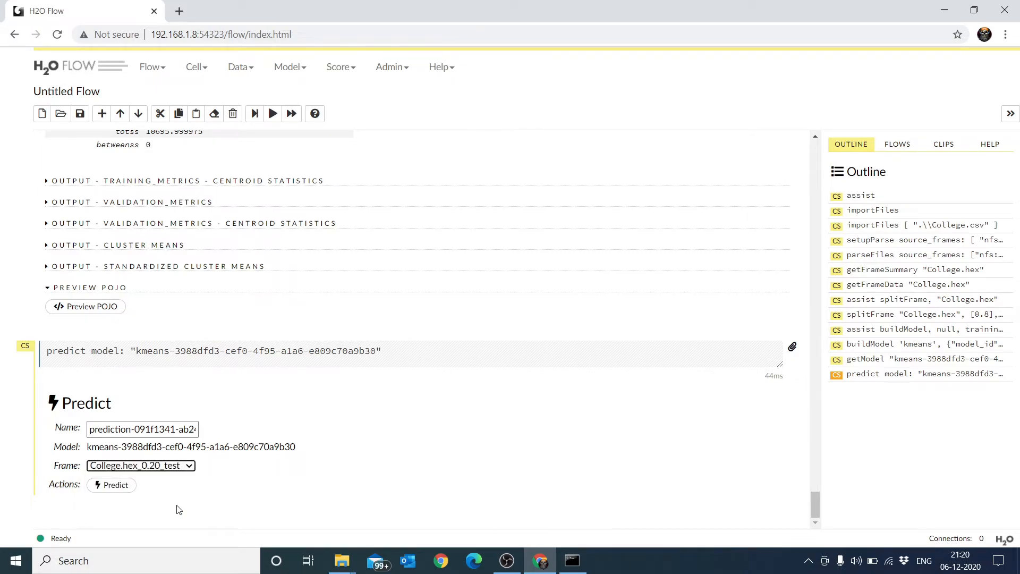
pyautogui.click(114, 486)
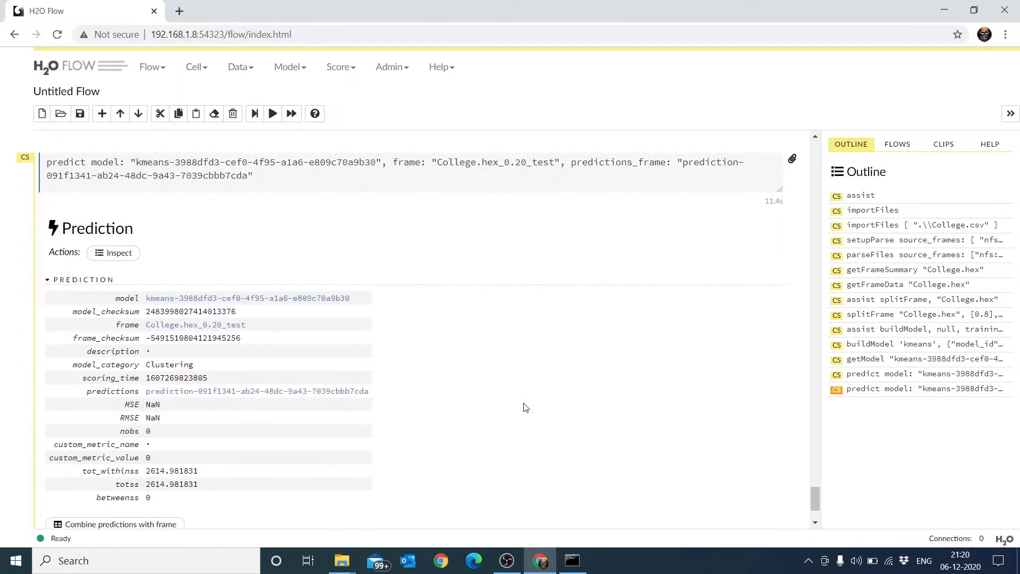
# Review the prediction results, then inspect the prediction's data tables and its Centroid Statistics table
pyautogui.scroll(-2, 525, 408)
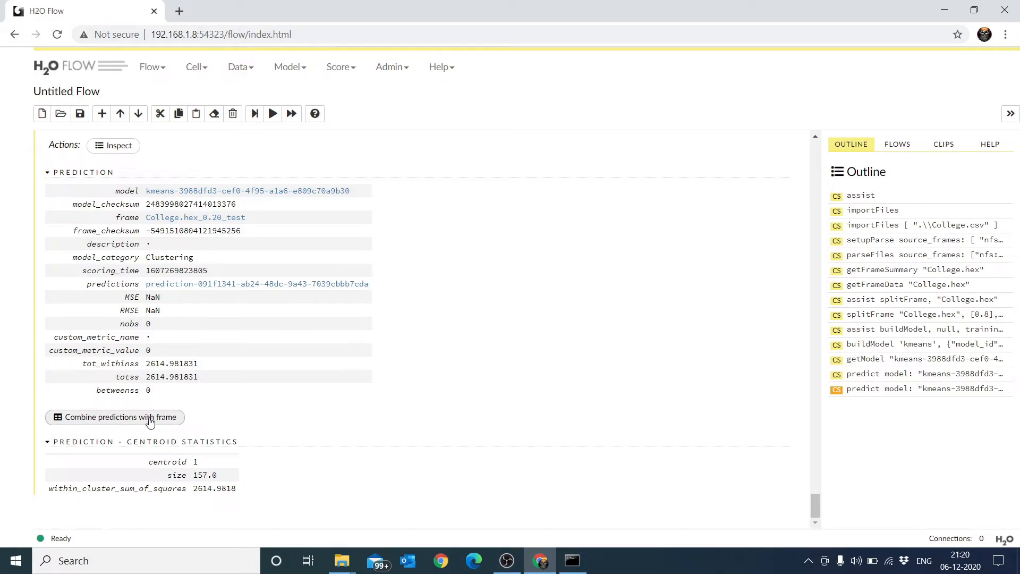
pyautogui.scroll(3, 391, 440)
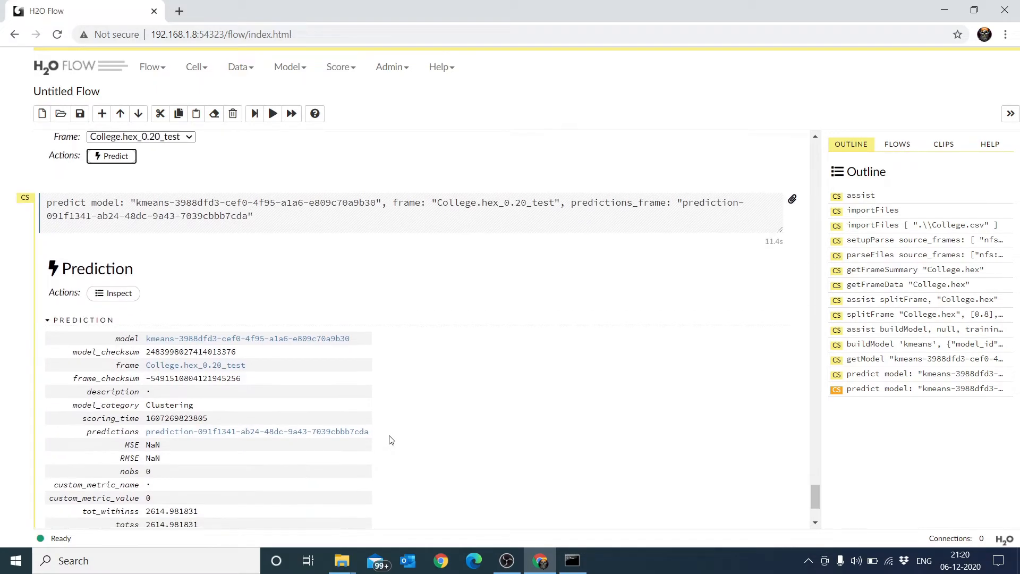
pyautogui.click(118, 292)
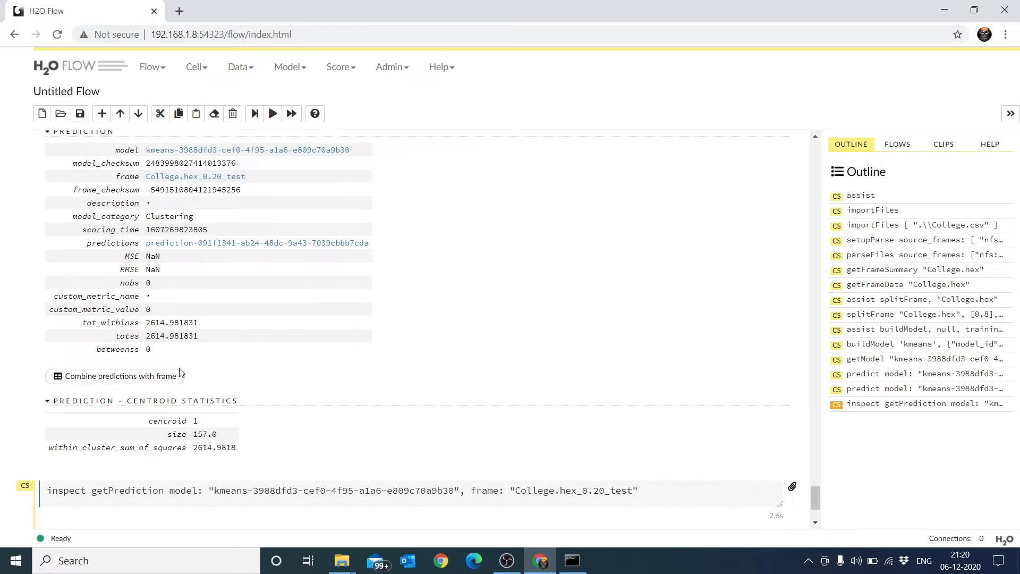
pyautogui.scroll(-3, 419, 378)
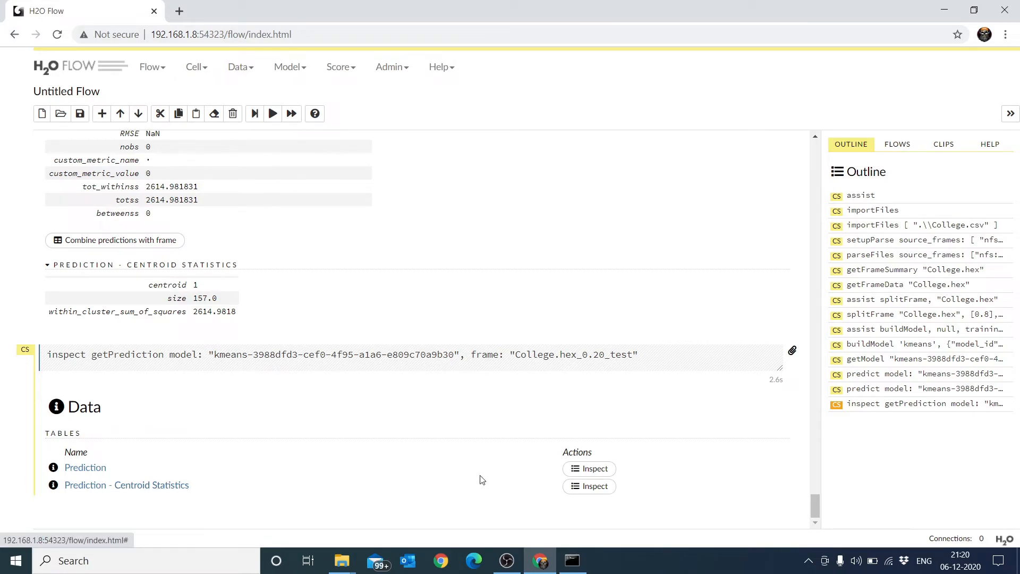
pyautogui.click(579, 486)
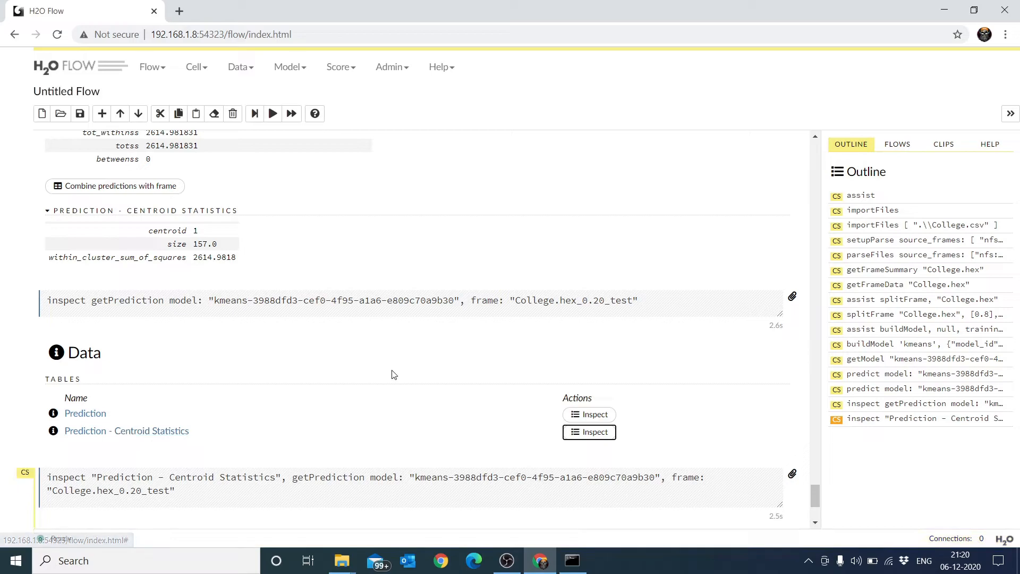
# Combine the predictions with the test frame and inspect the Prediction table
pyautogui.scroll(6, 394, 374)
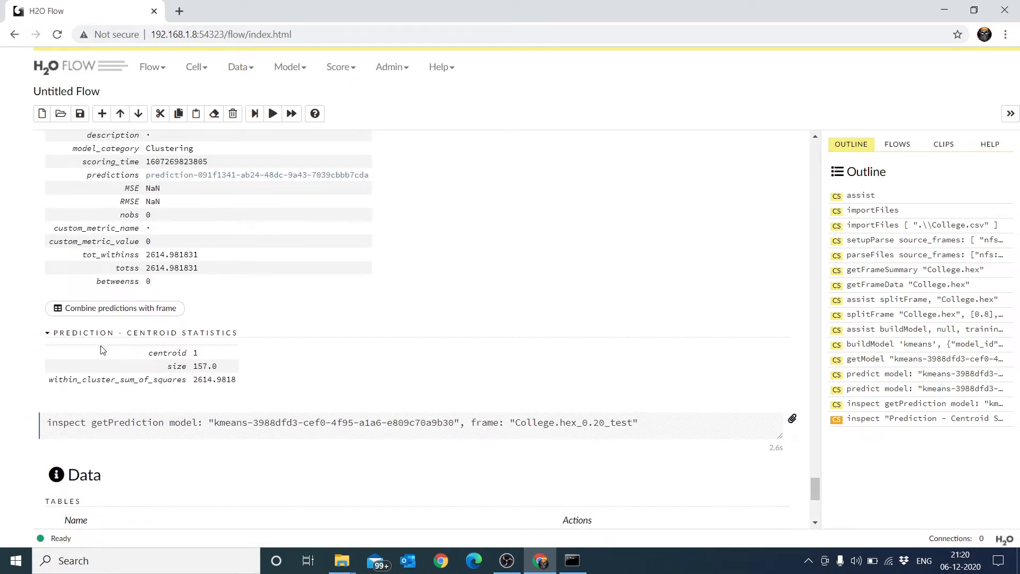
pyautogui.click(129, 309)
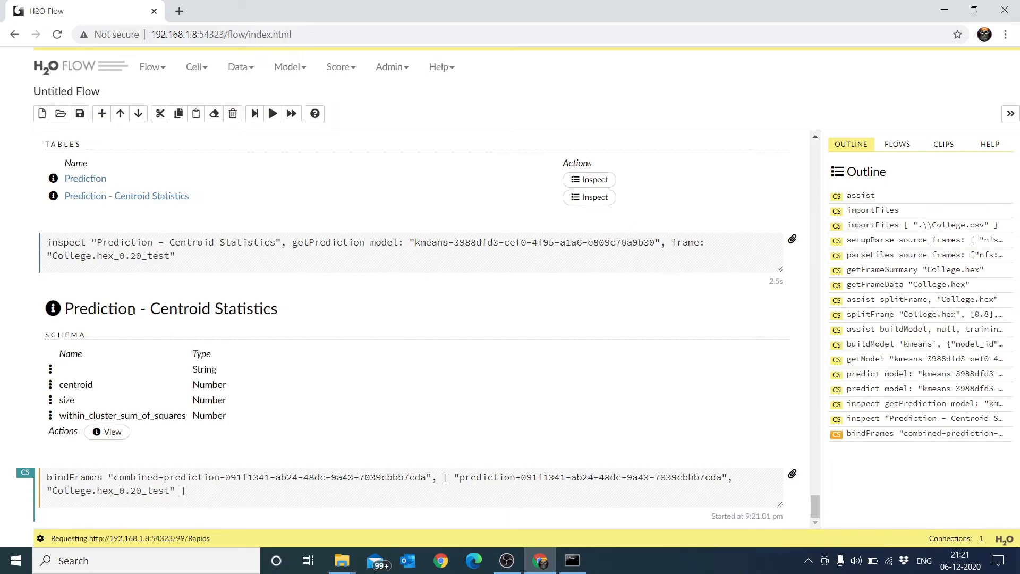
pyautogui.click(590, 179)
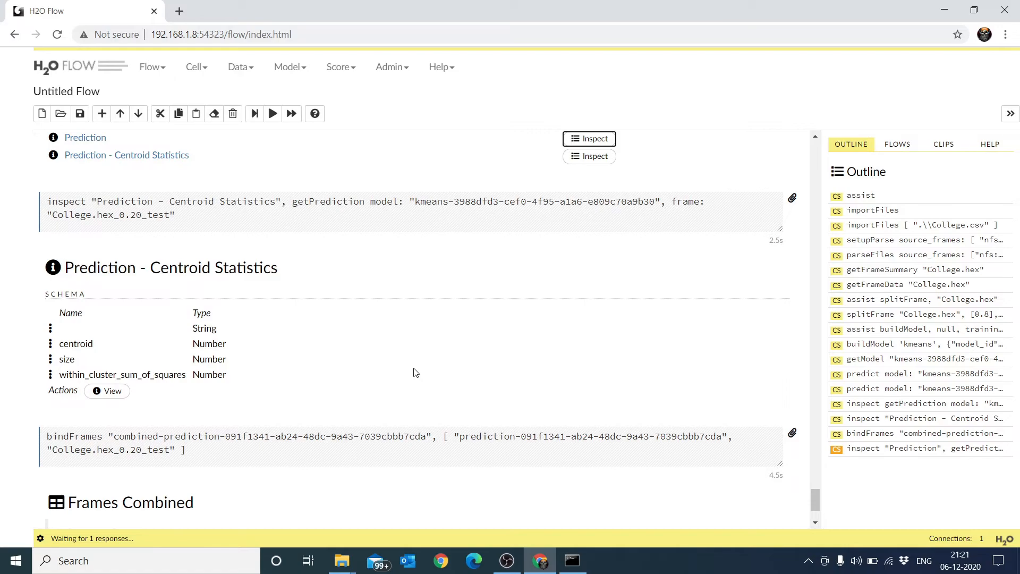
# Open the combined prediction frame and examine its column summaries
pyautogui.scroll(-1, 415, 372)
pyautogui.scroll(-1, 416, 372)
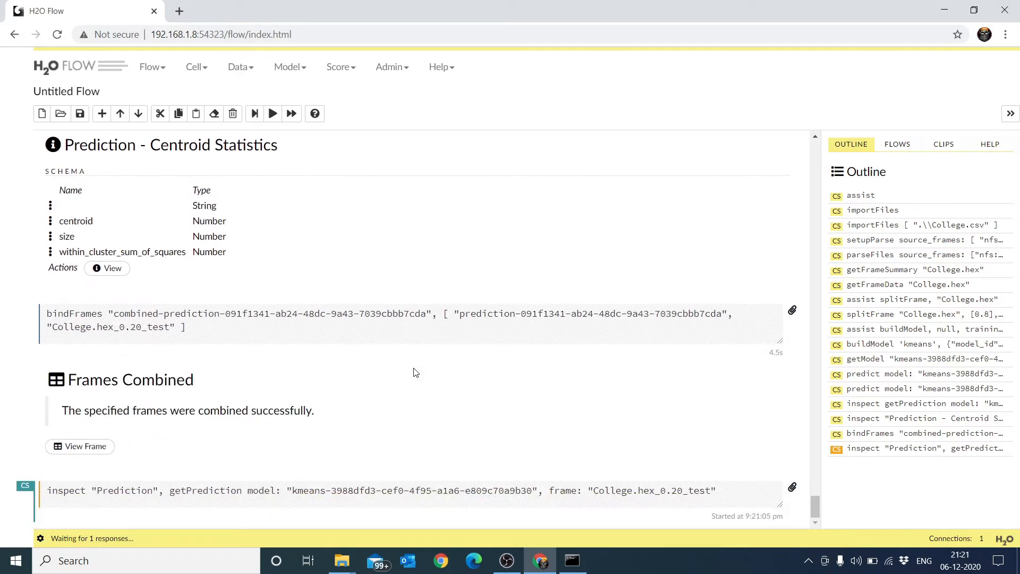
pyautogui.click(80, 446)
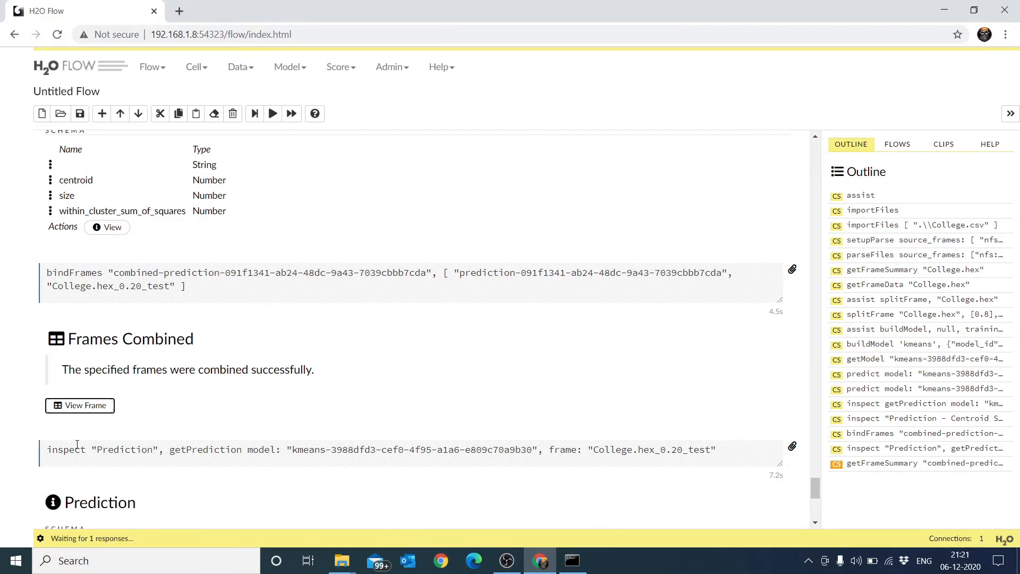
pyautogui.scroll(-5, 251, 398)
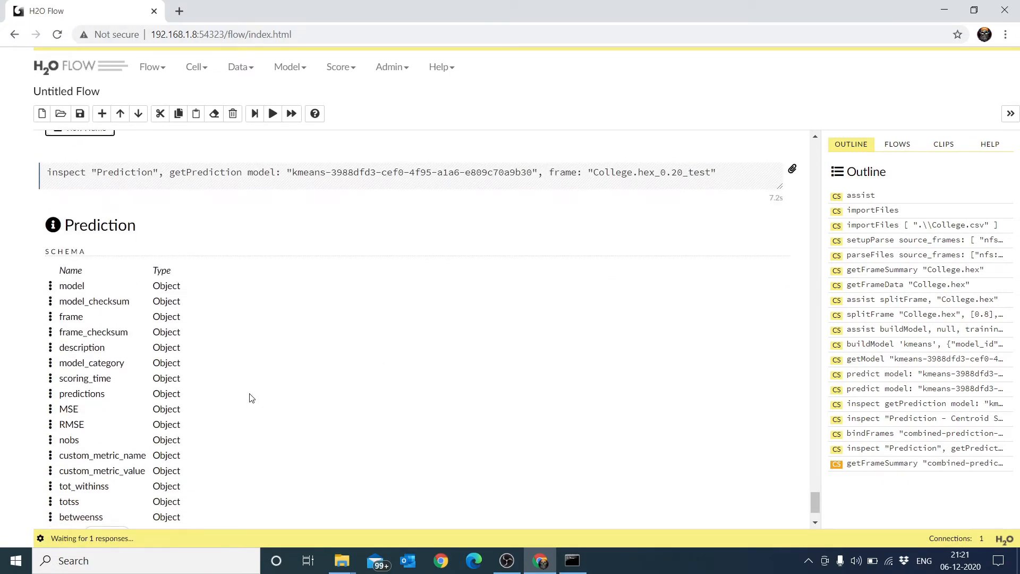
pyautogui.scroll(-2, 252, 398)
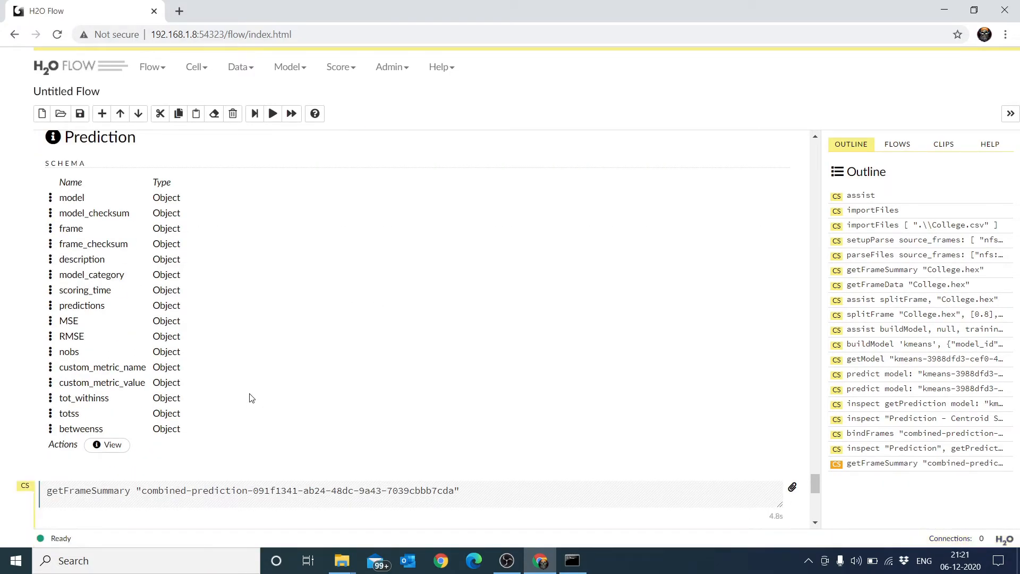
pyautogui.scroll(-8, 251, 398)
pyautogui.scroll(-1, 252, 398)
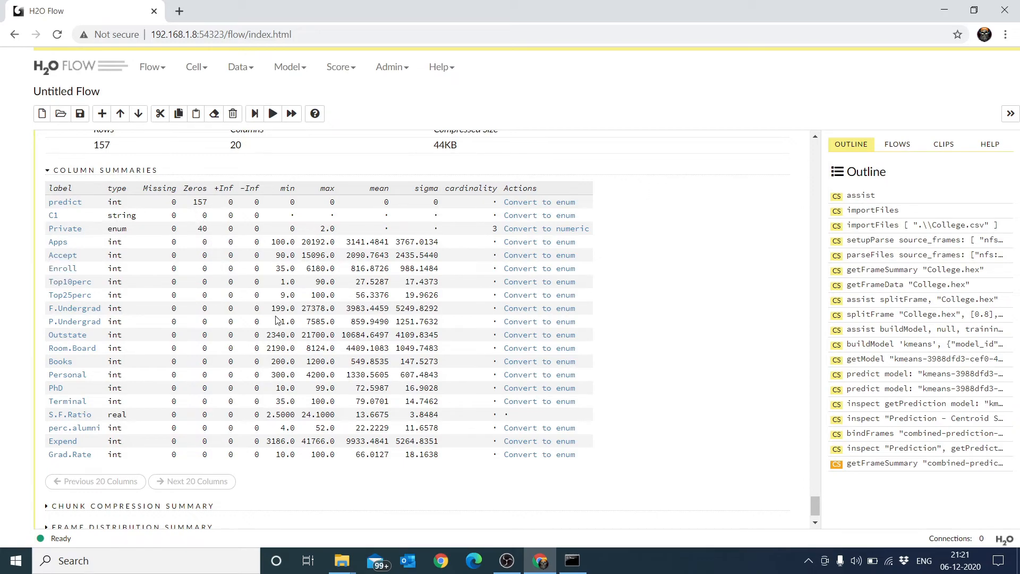
# Display the combined prediction frame's data and browse the predicted cluster for each college row
pyautogui.scroll(3, 275, 321)
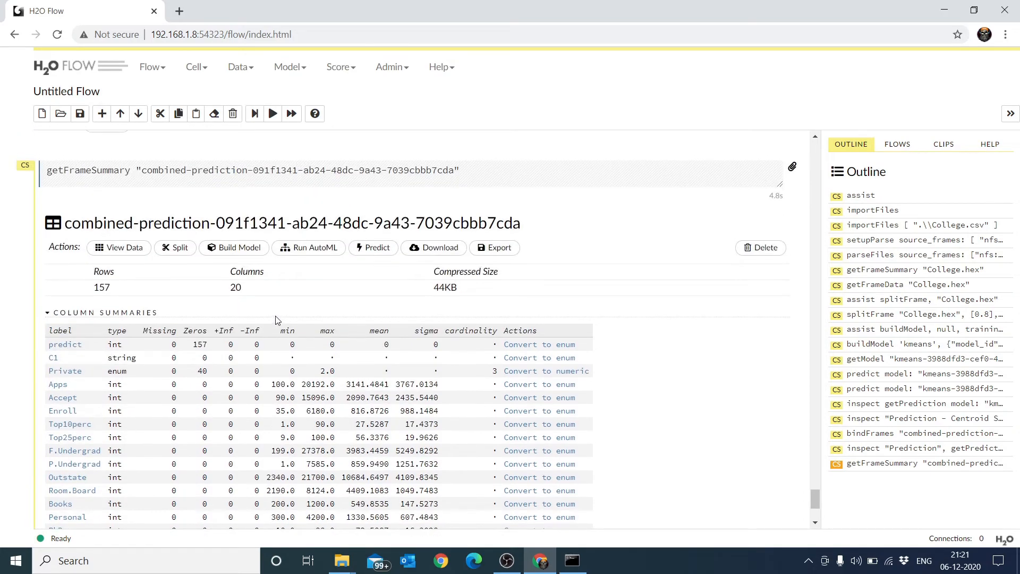
pyautogui.click(121, 252)
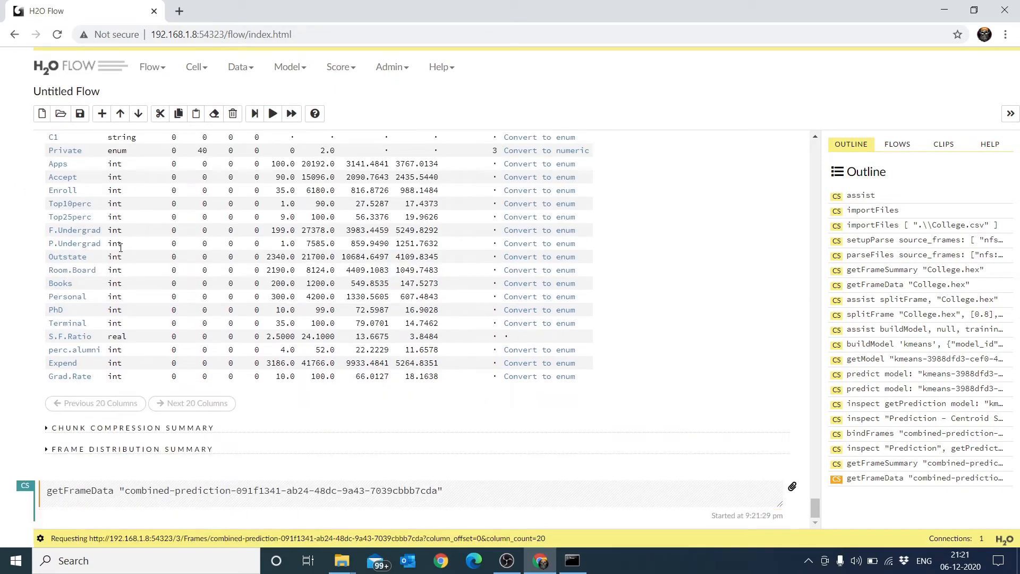
pyautogui.scroll(3, 405, 329)
pyautogui.scroll(-1, 403, 328)
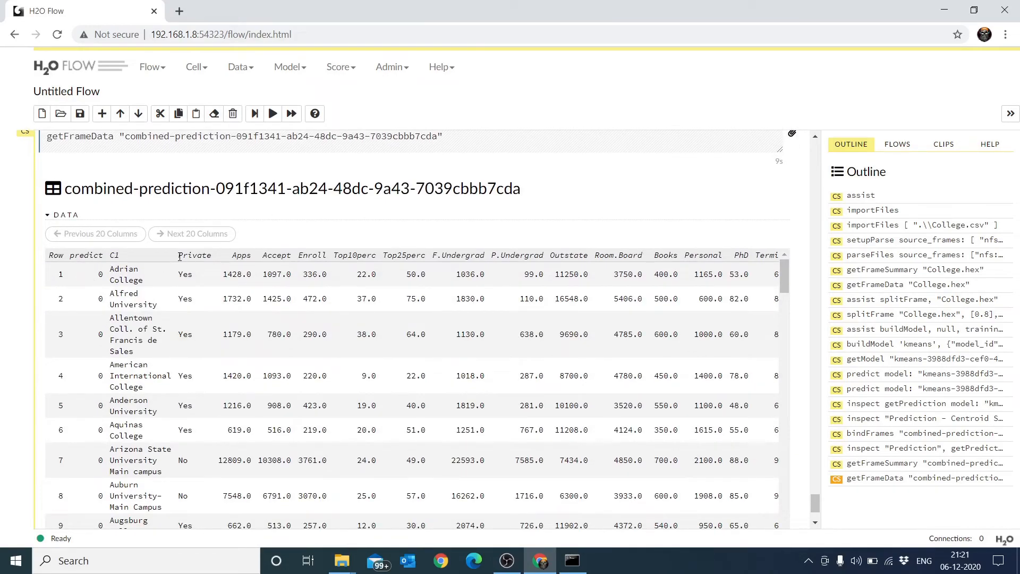
pyautogui.scroll(-15, 83, 400)
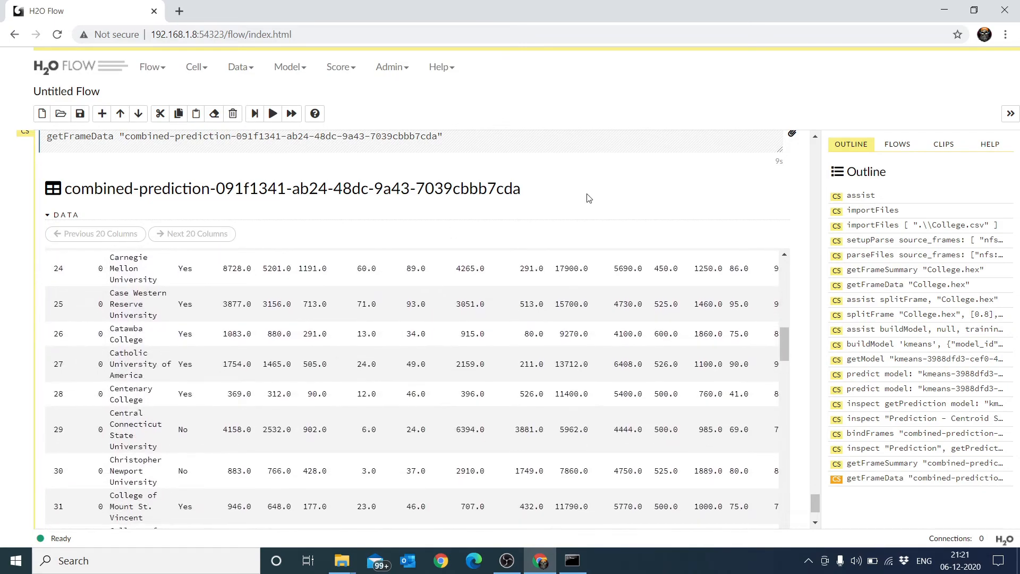
# Look through further college rows of the combined prediction data and return to the table's first row
pyautogui.scroll(-2, 587, 196)
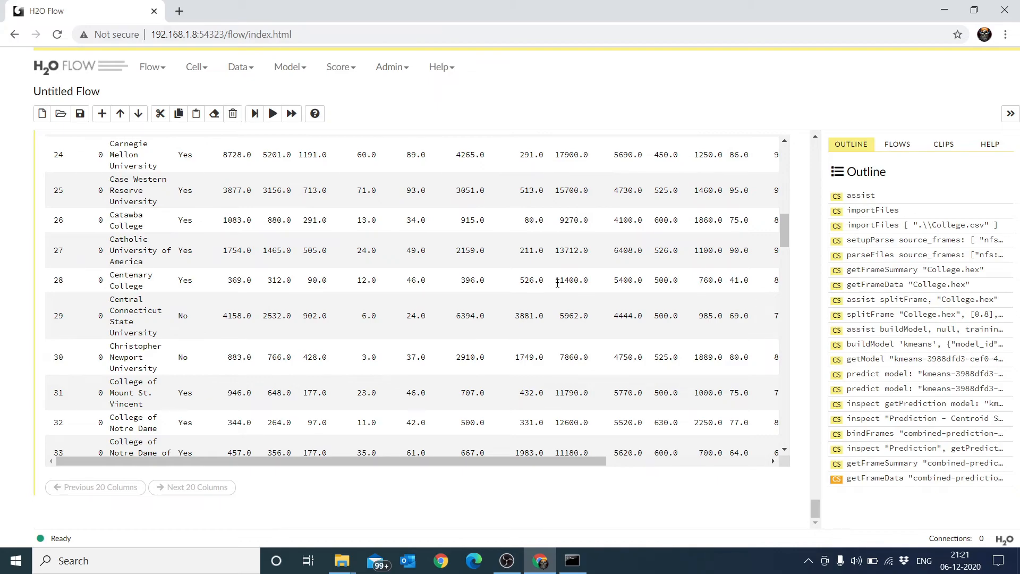
pyautogui.scroll(-20, 558, 281)
pyautogui.scroll(20, 558, 287)
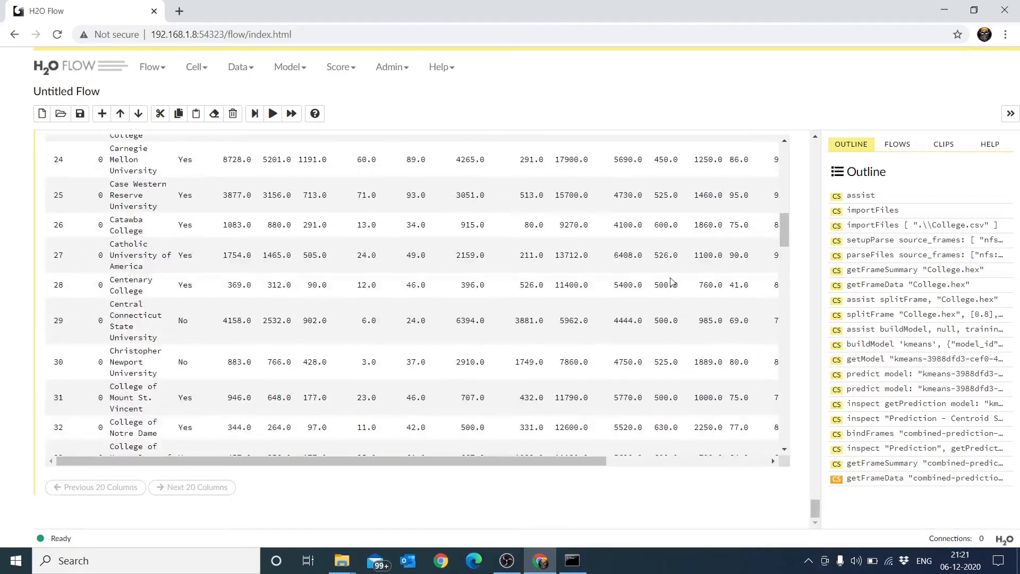
pyautogui.scroll(13, 631, 337)
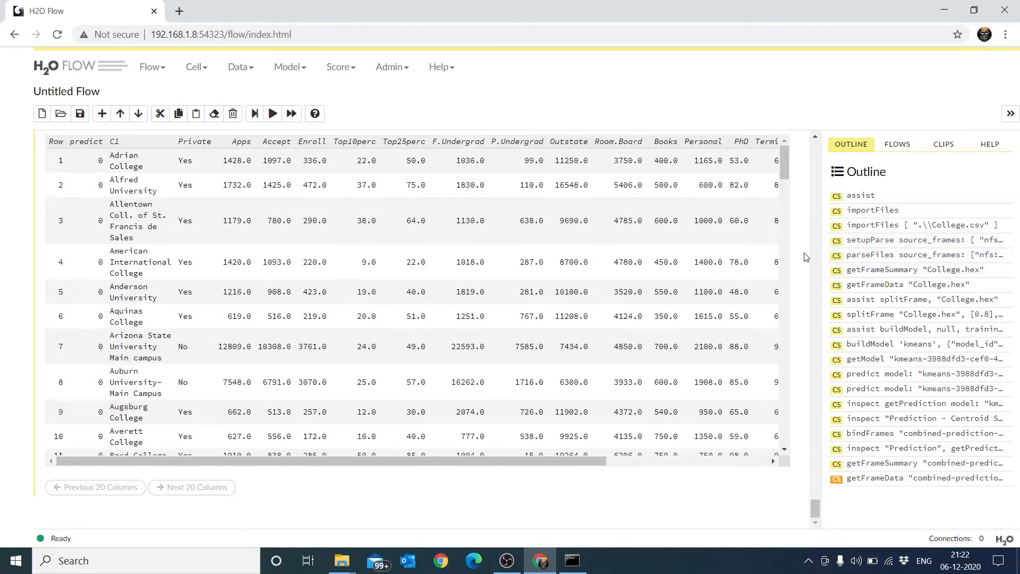
# Review the flow's earlier cells in reverse, from the combined prediction data back to the opening assist cell
pyautogui.scroll(12, 806, 257)
pyautogui.scroll(15, 770, 246)
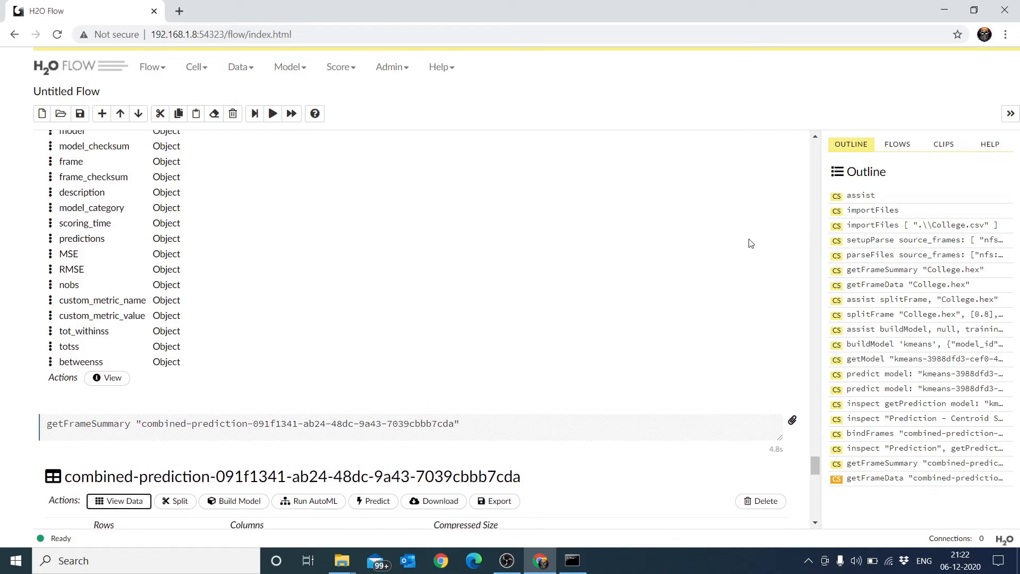
pyautogui.scroll(20, 741, 242)
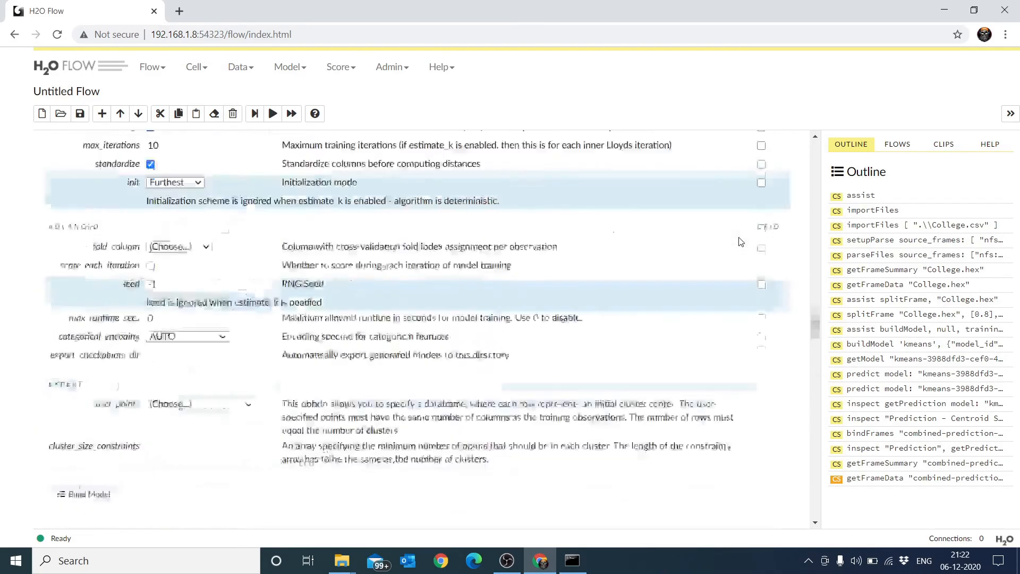
pyautogui.scroll(3, 741, 241)
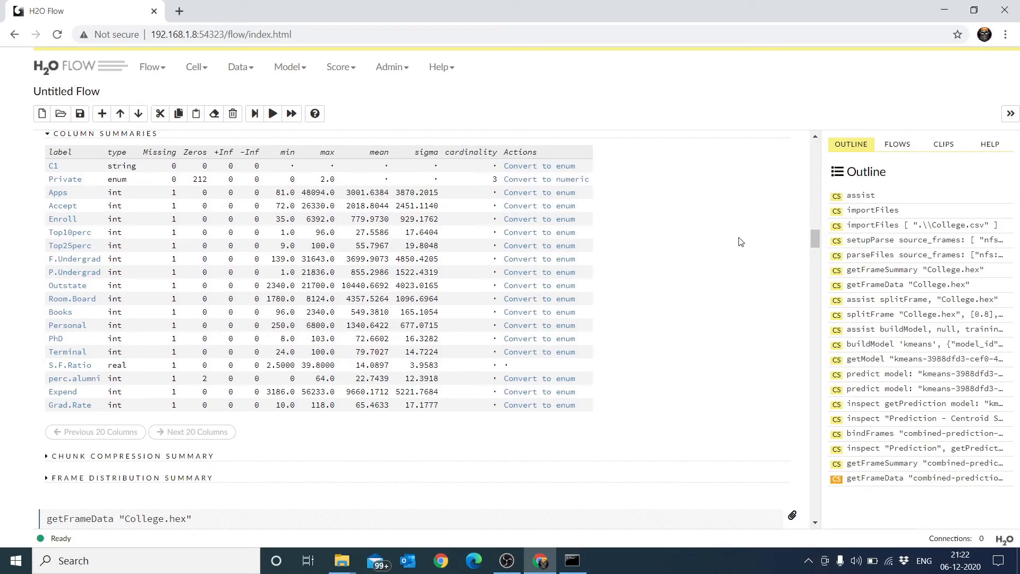
pyautogui.scroll(15, 741, 242)
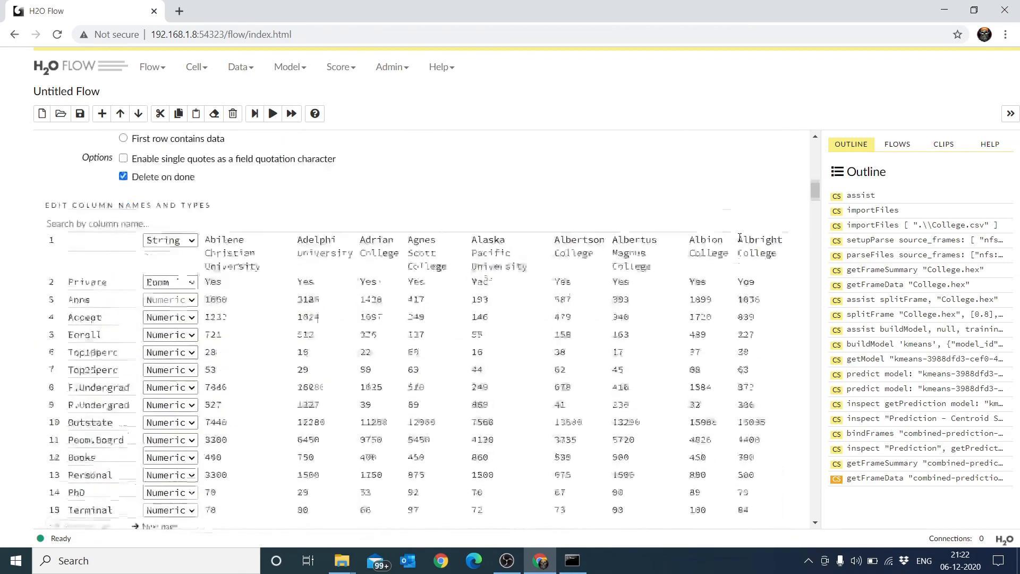
pyautogui.scroll(10, 740, 237)
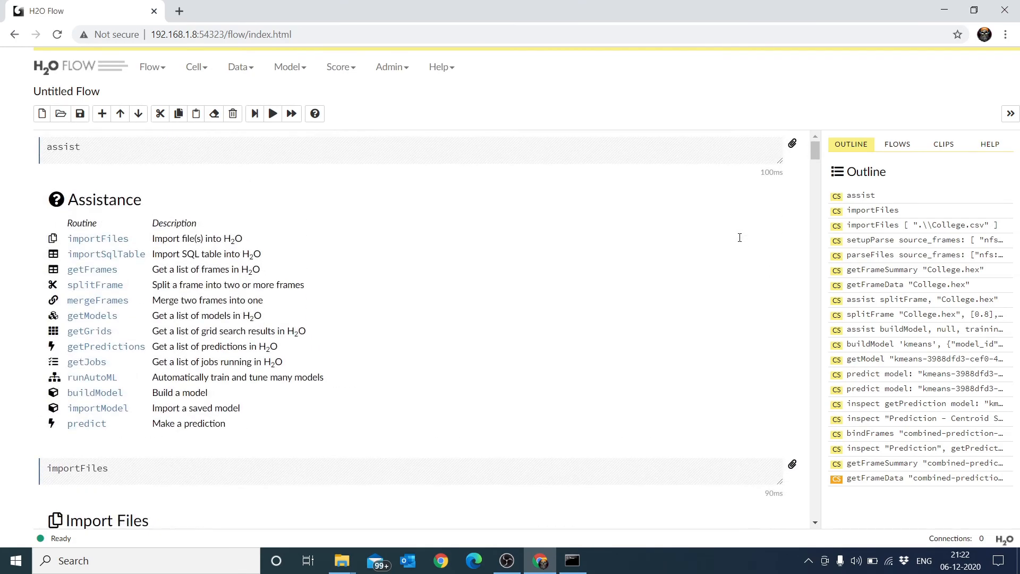